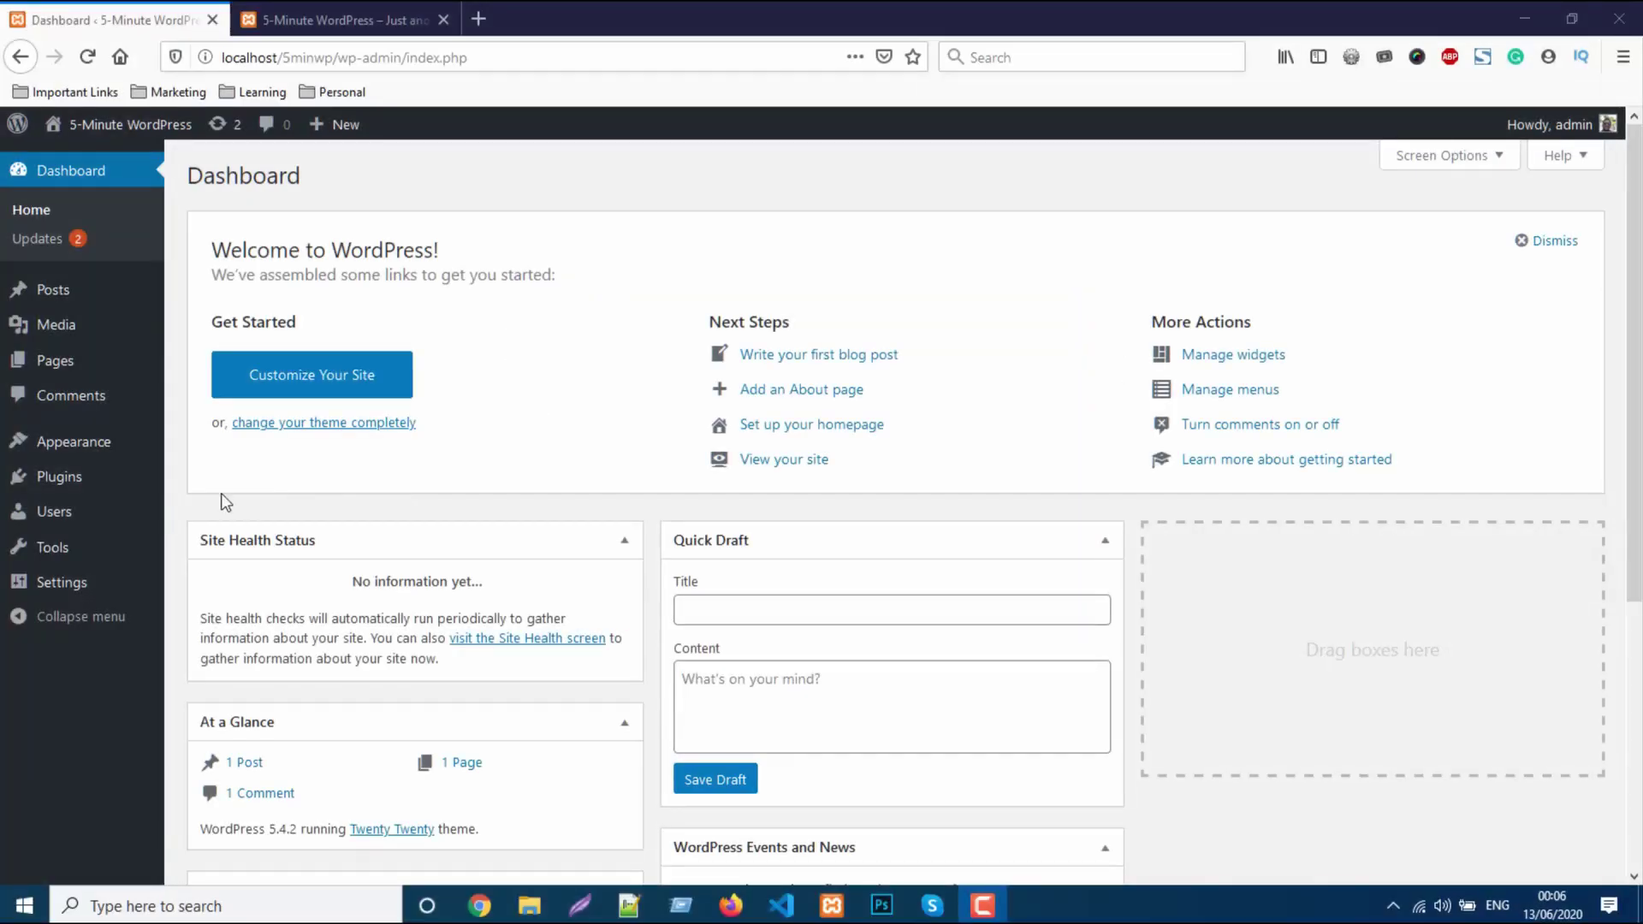
Find the Contact Form 7 plugin by searching the plugin directory for "contact form 7", then install and activate it
{"action": "mouse_move", "coordinate": [64, 473]}
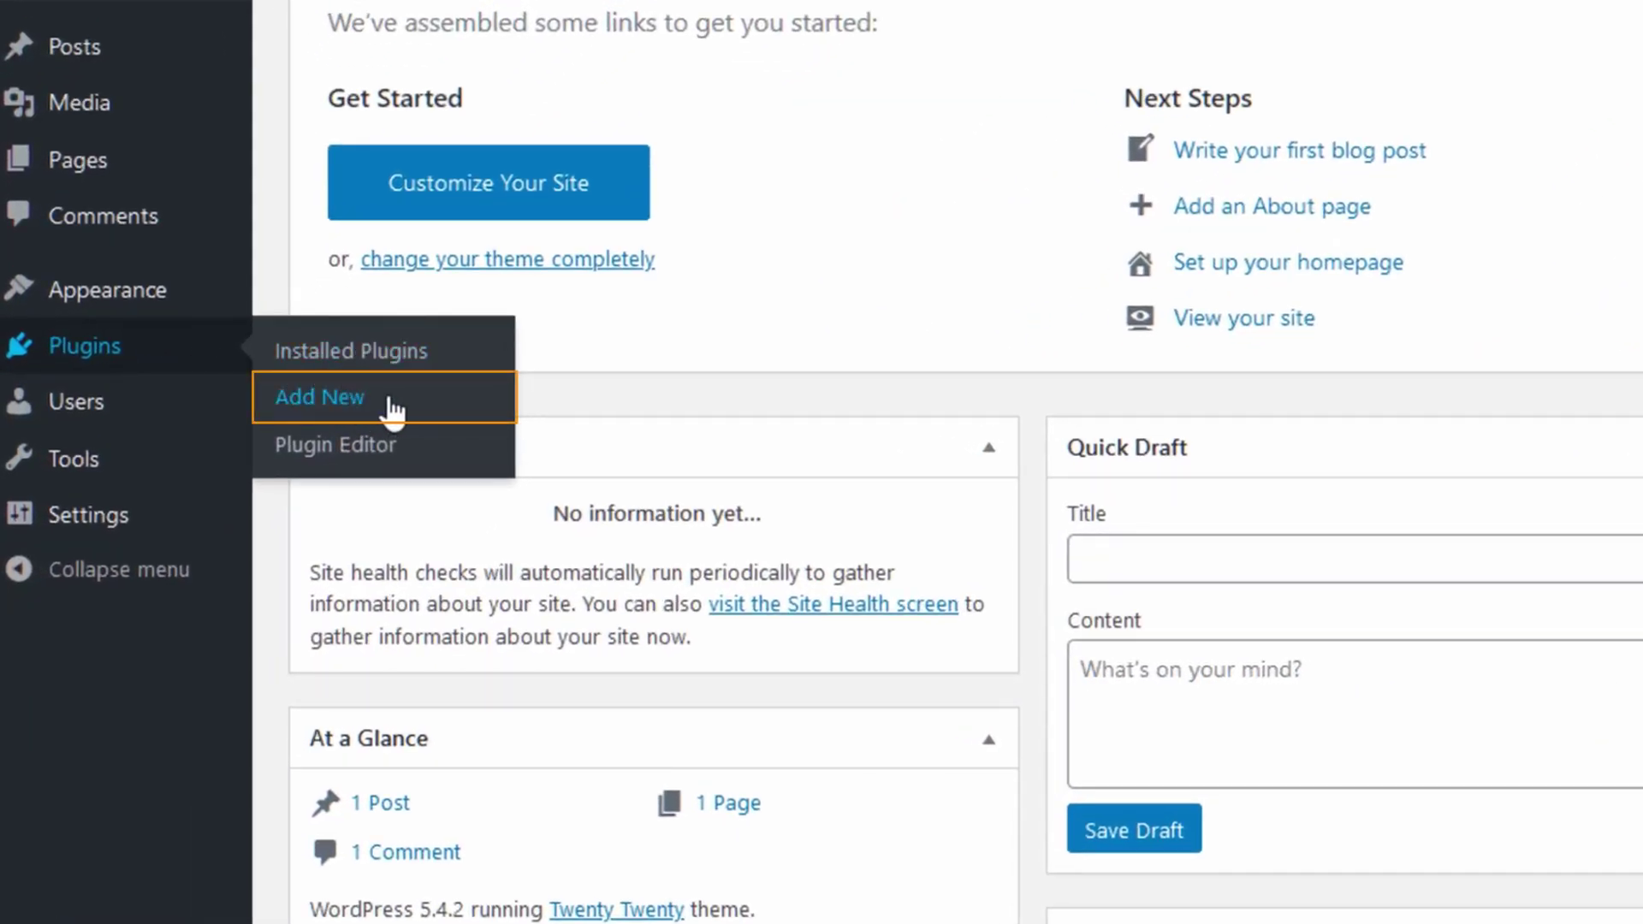
{"action": "left_click", "coordinate": [393, 403]}
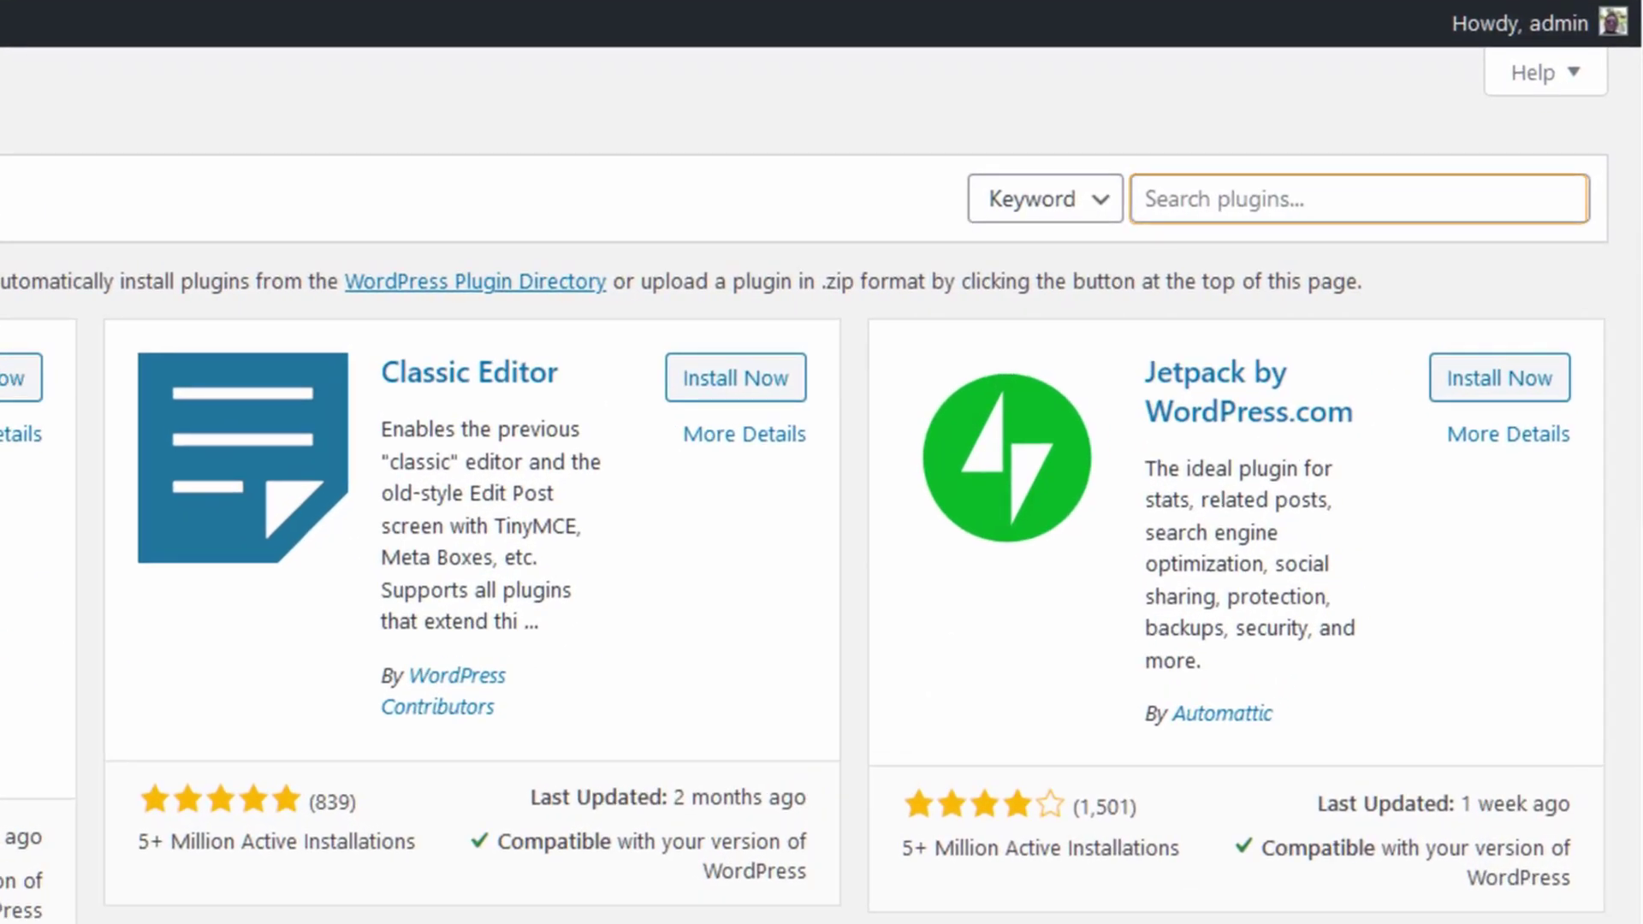
{"action": "left_click", "coordinate": [1207, 204]}
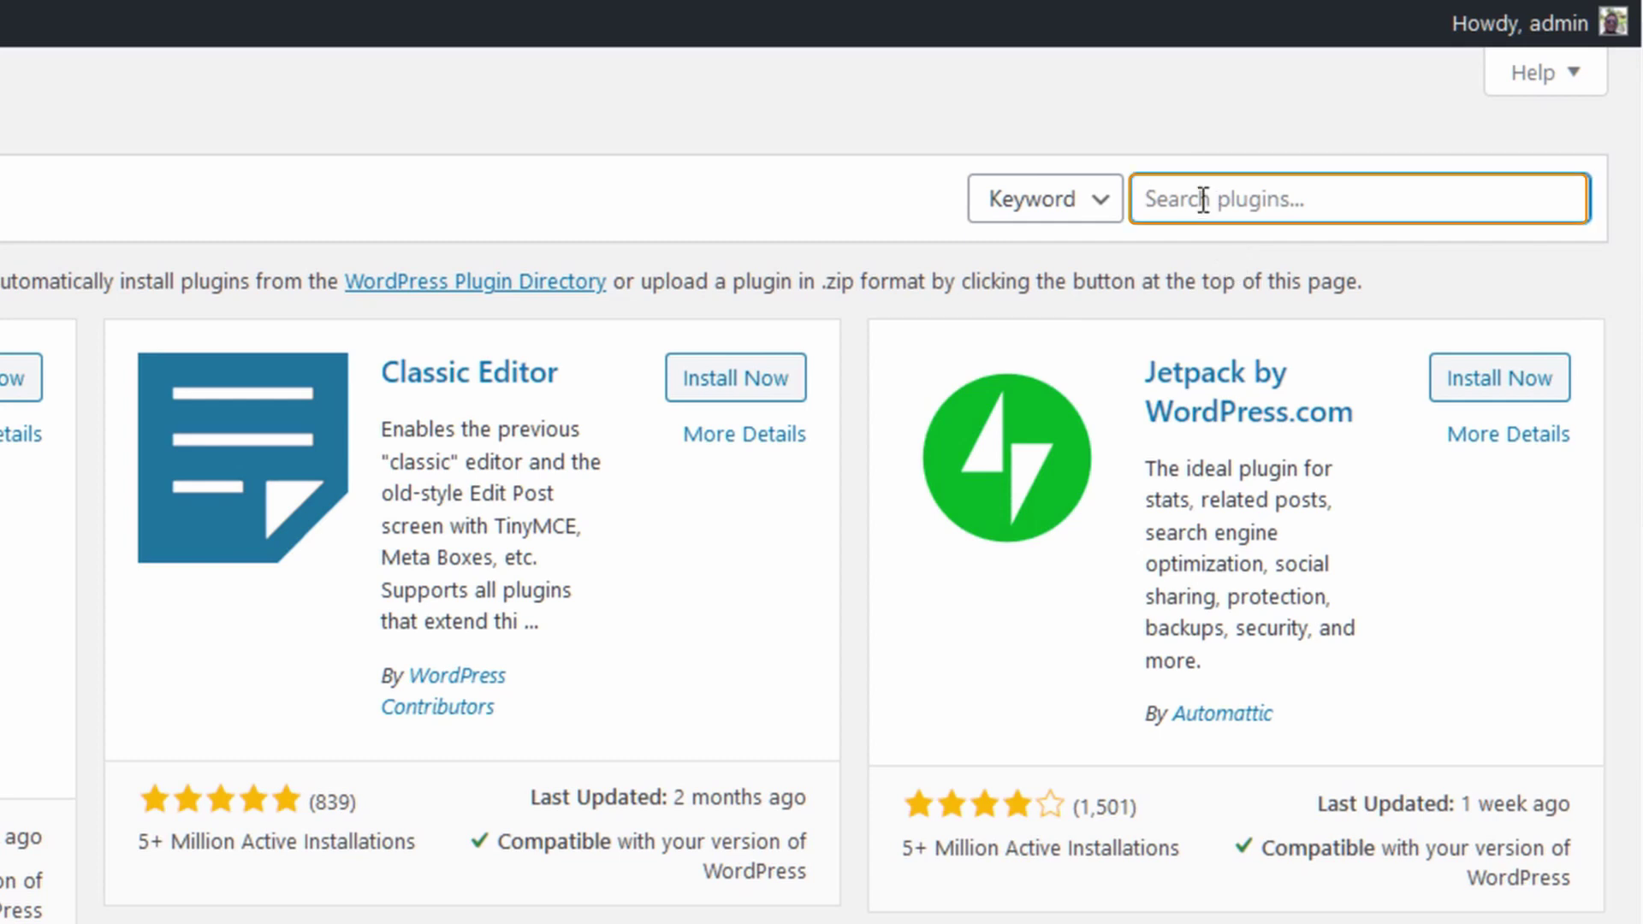
{"action": "type", "text": "contact form 7"}
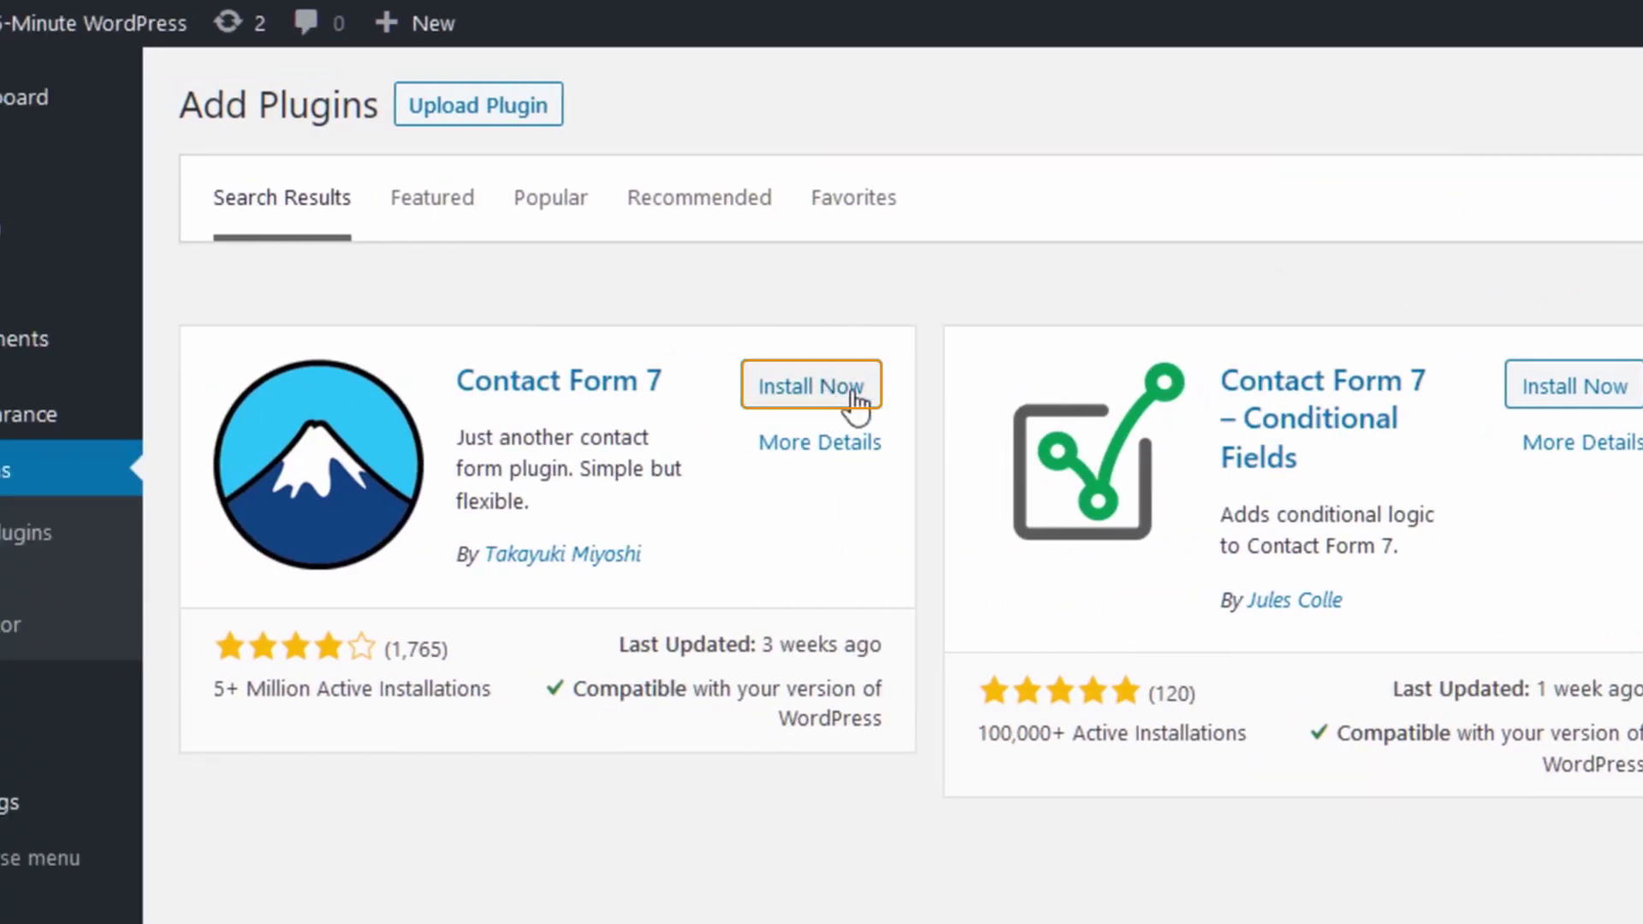
{"action": "left_click", "coordinate": [846, 394]}
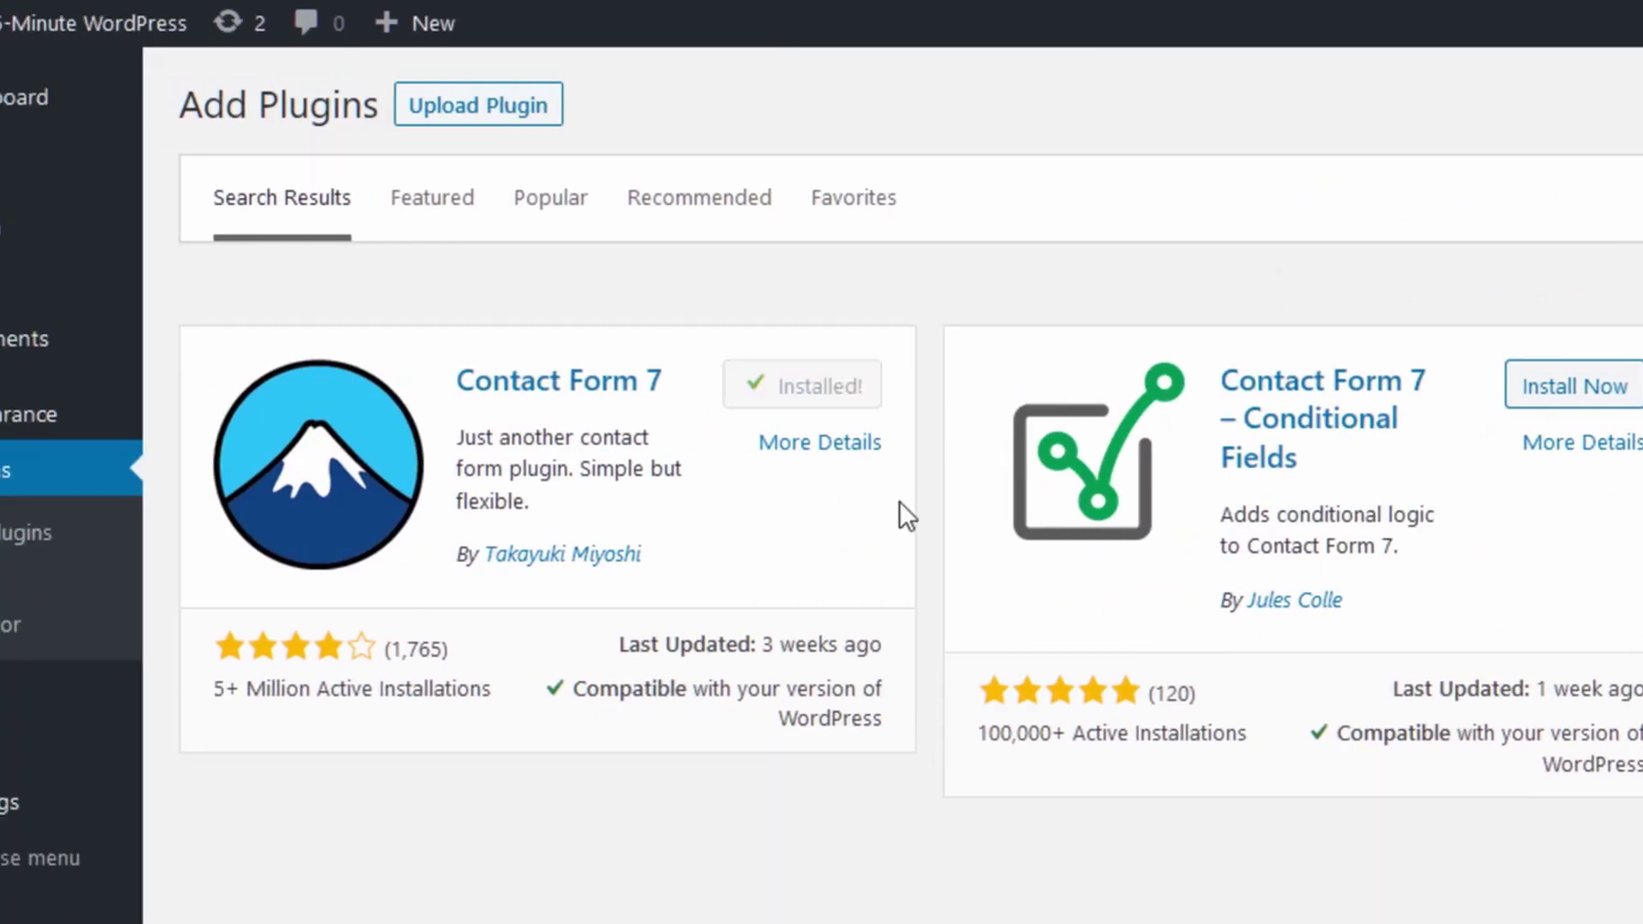
{"action": "left_click", "coordinate": [866, 398]}
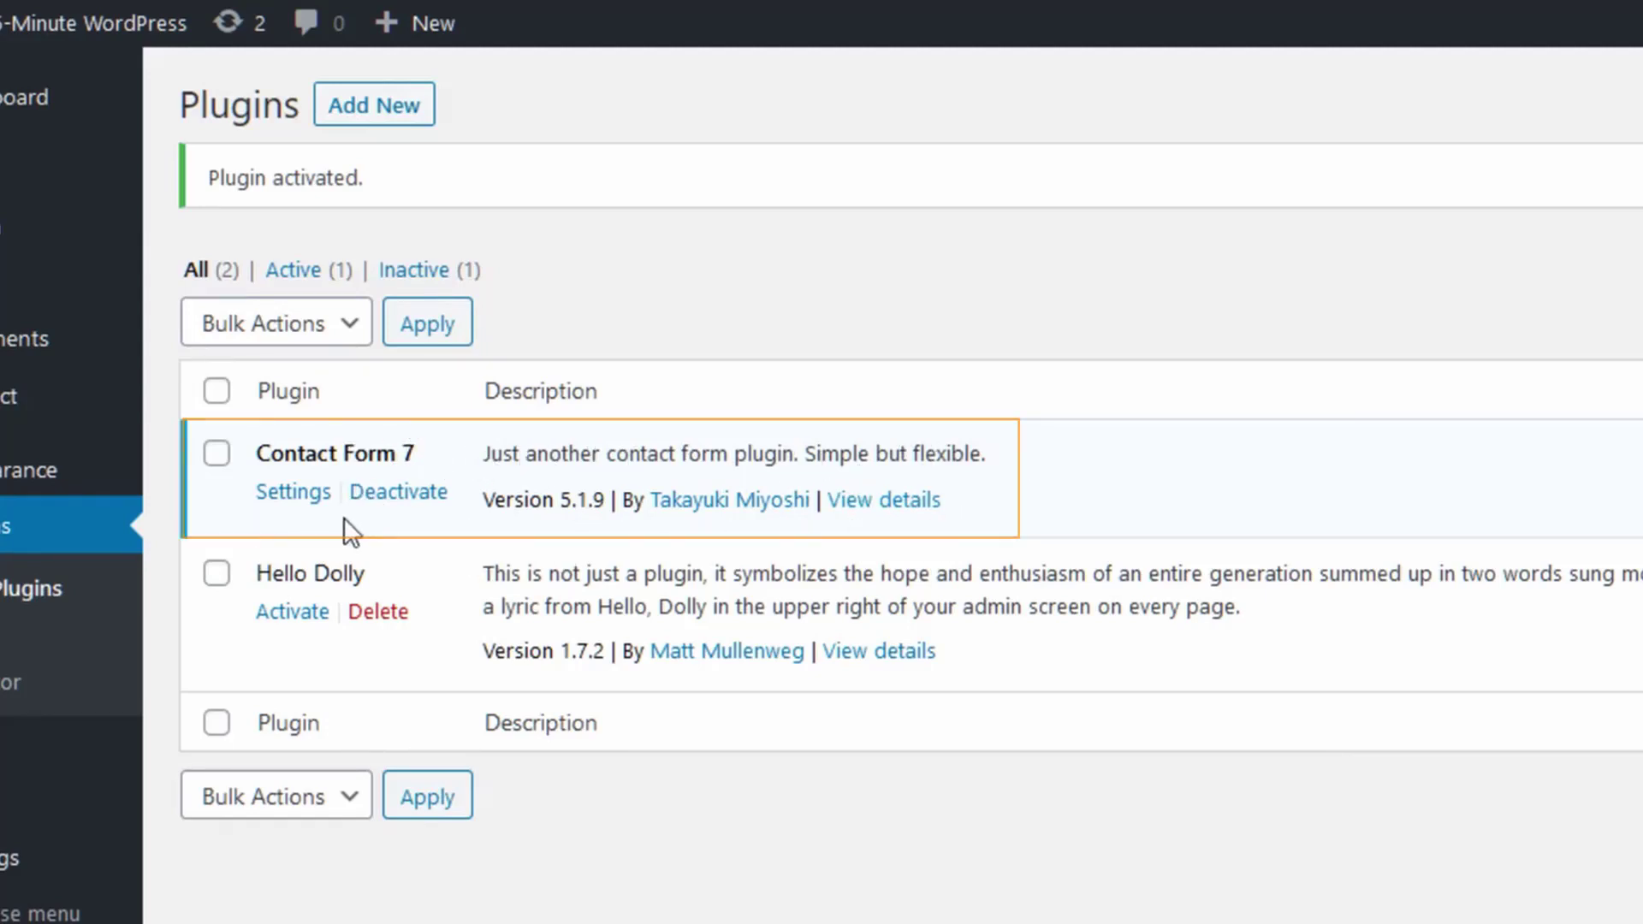
Read through the Contact Form 7 plugin details, including its description and ratings, and close them
{"action": "left_click", "coordinate": [900, 506]}
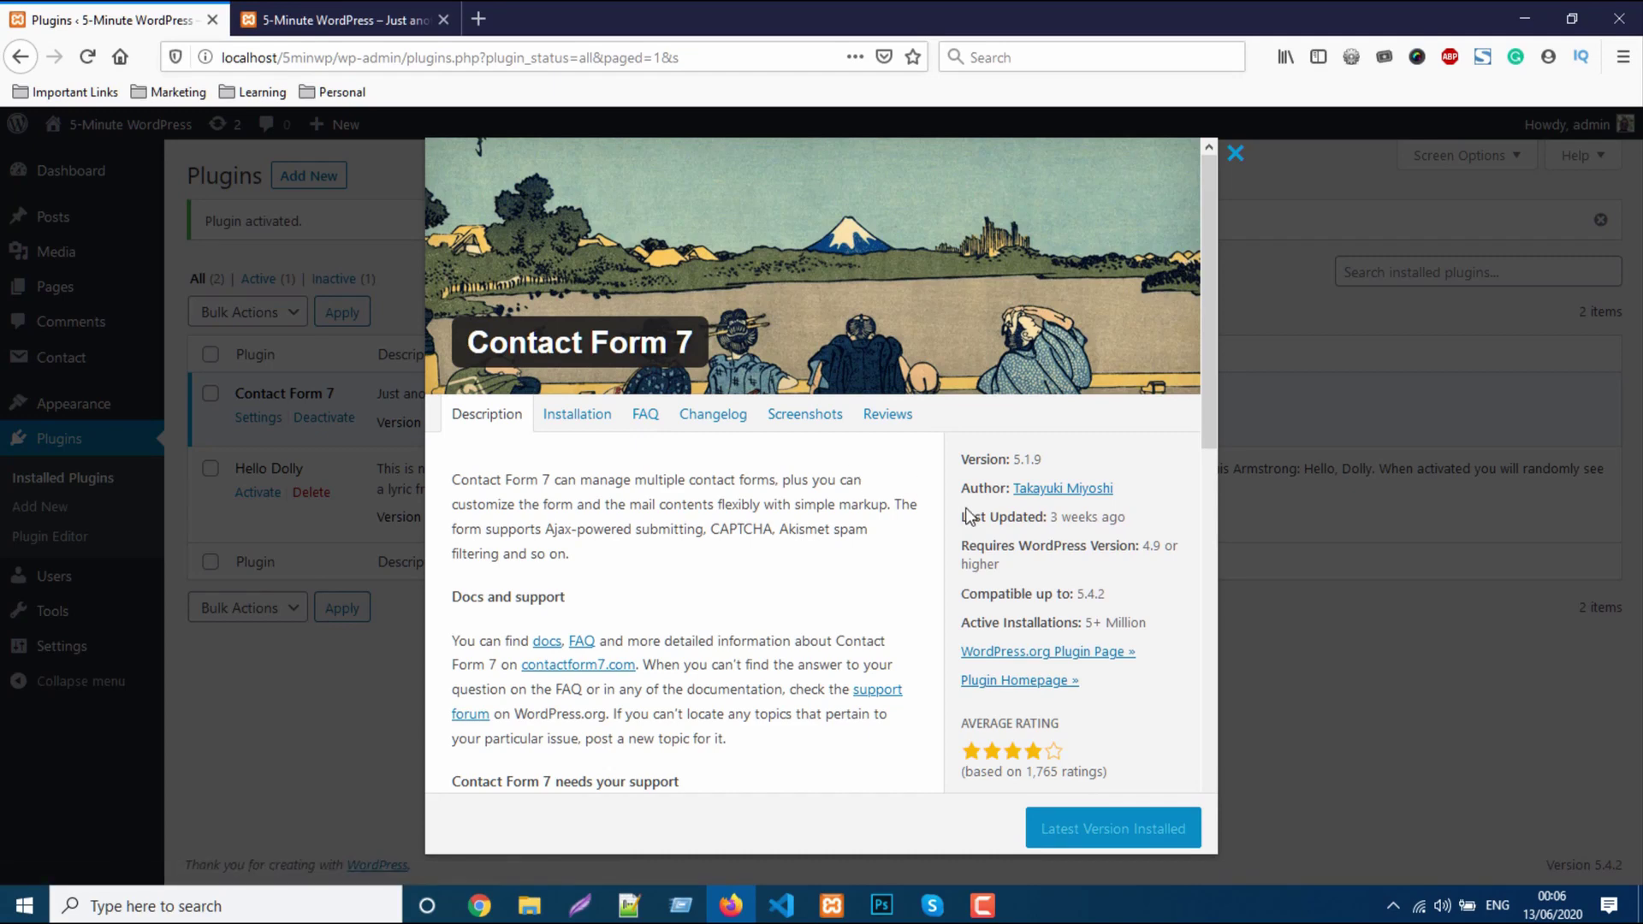
{"action": "scroll", "coordinate": [968, 512], "scroll_direction": "down", "scroll_amount": 8}
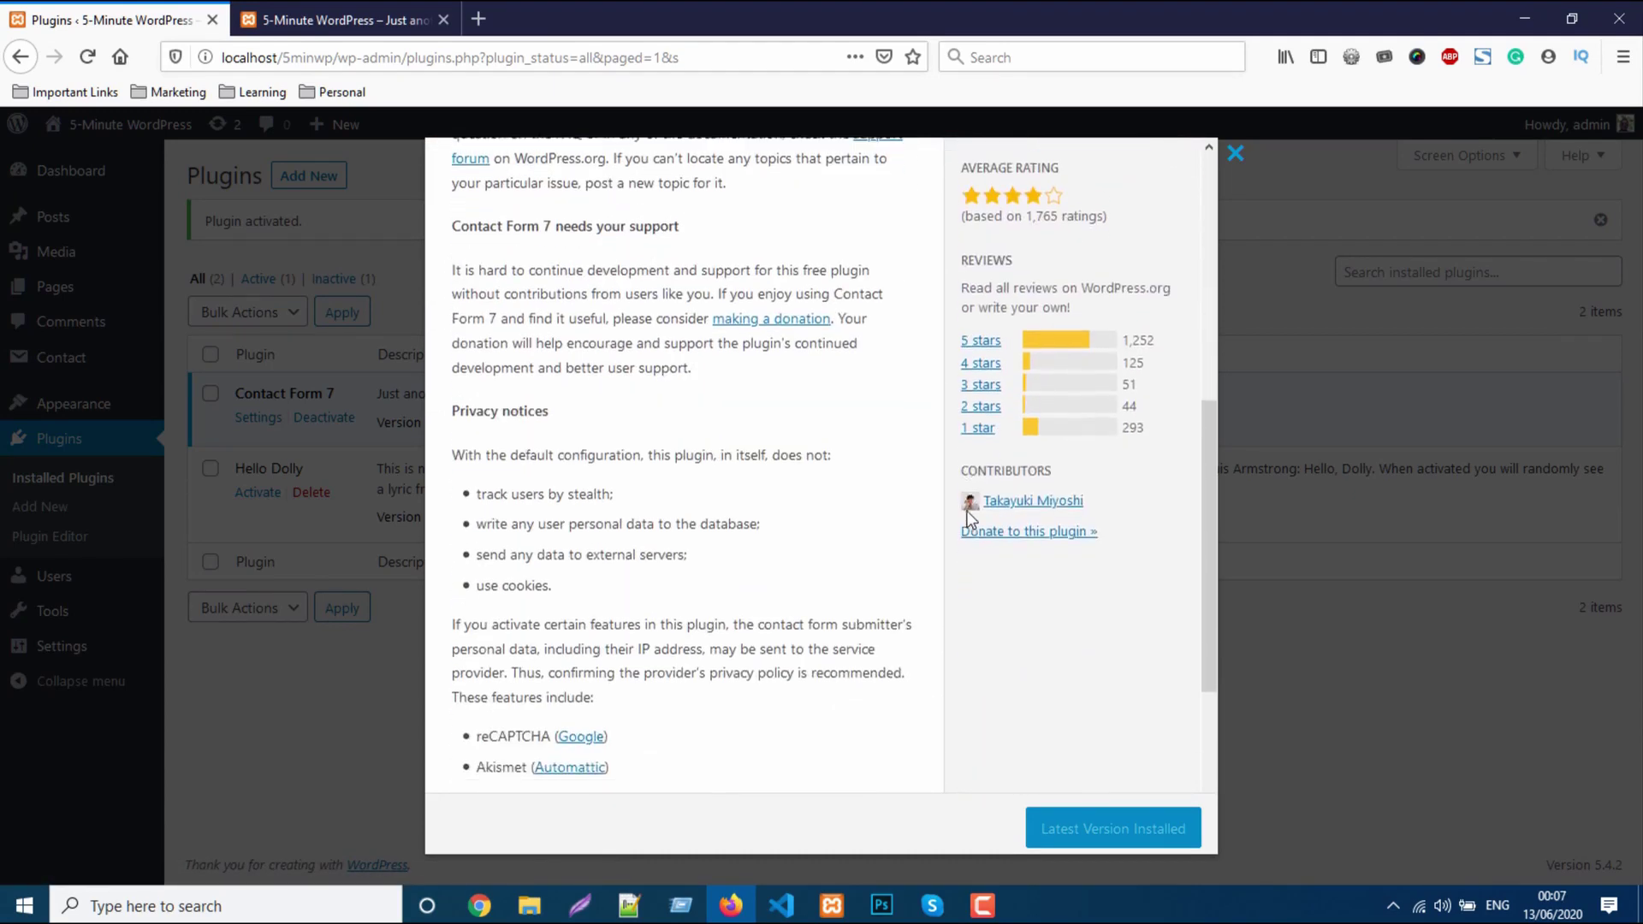
{"action": "scroll", "coordinate": [970, 513], "scroll_direction": "down", "scroll_amount": 2}
{"action": "scroll", "coordinate": [969, 515], "scroll_direction": "up", "scroll_amount": 7}
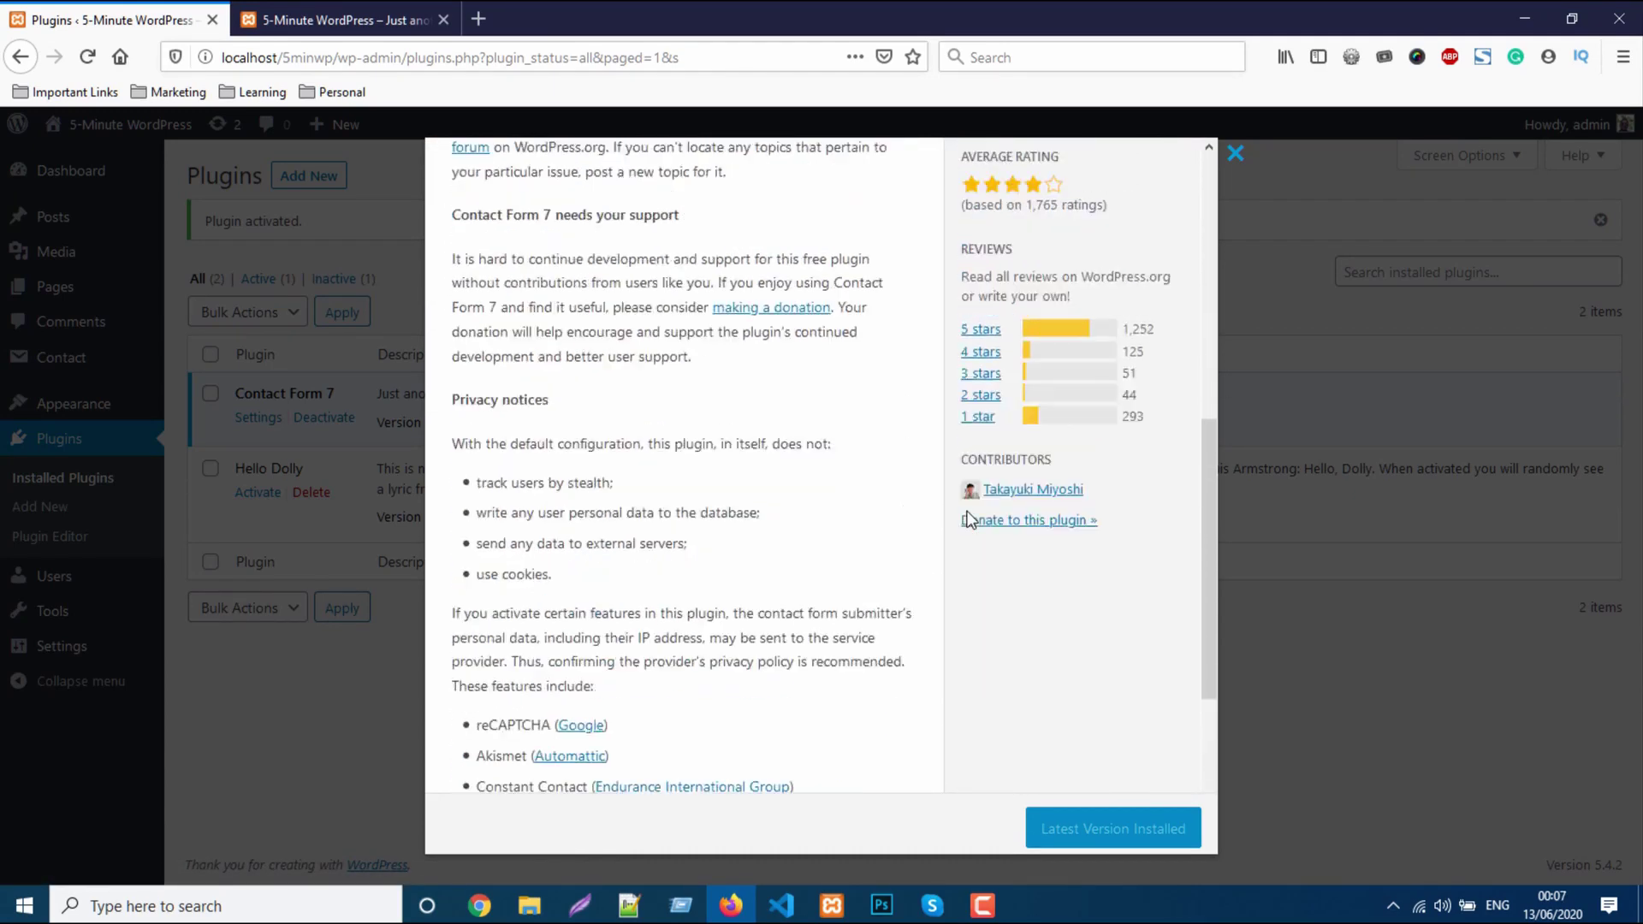
{"action": "scroll", "coordinate": [968, 516], "scroll_direction": "up", "scroll_amount": 3}
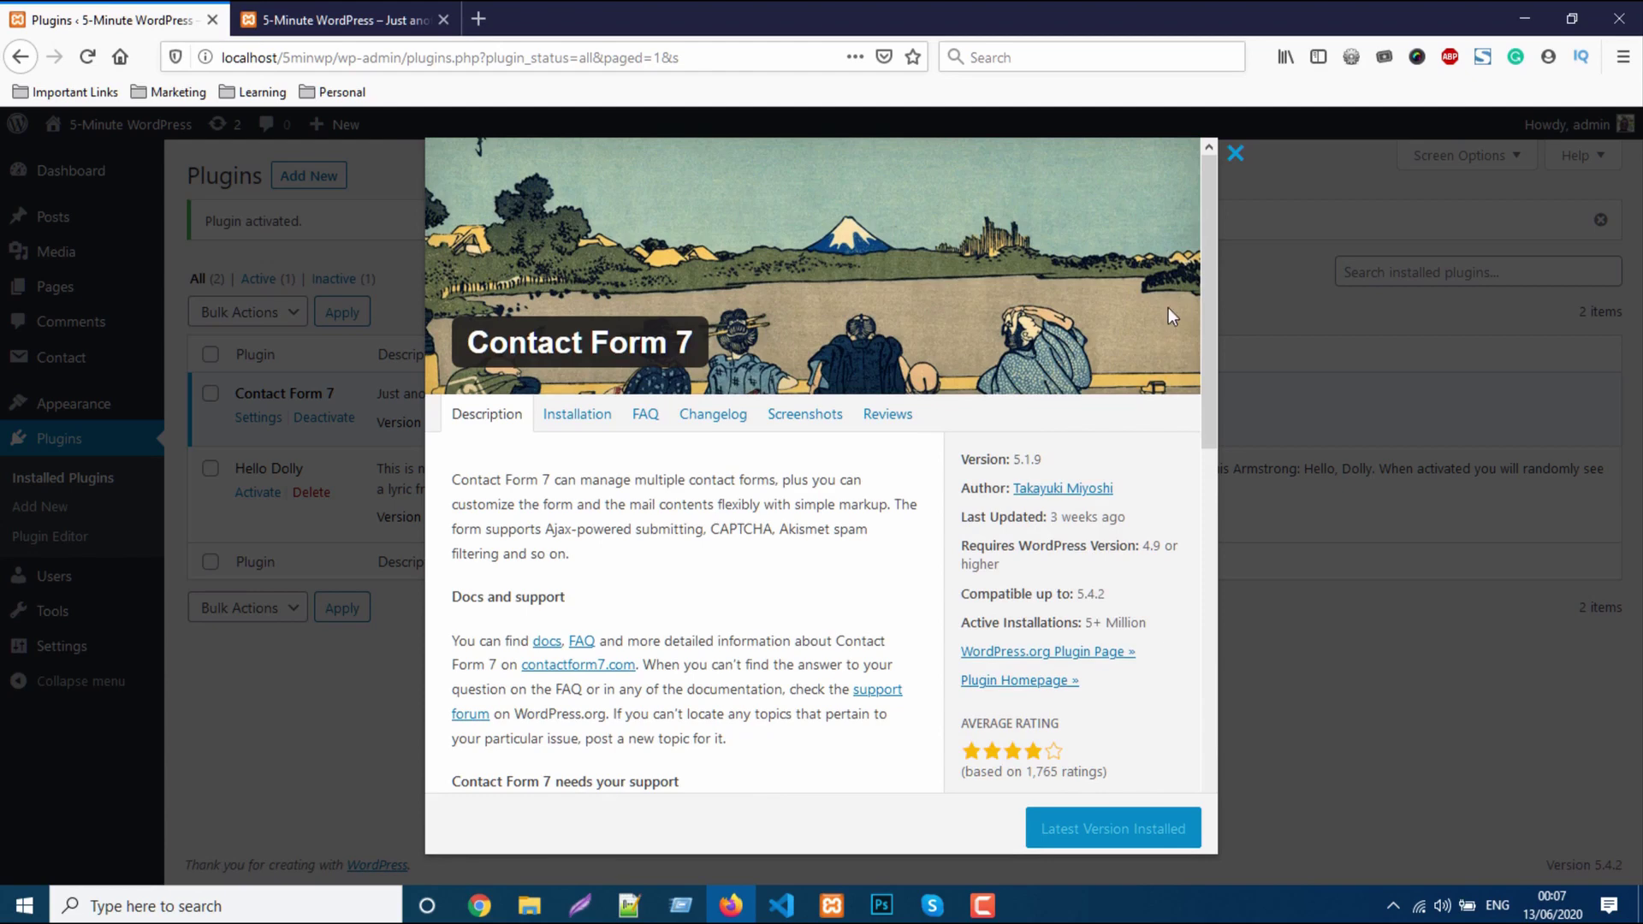
{"action": "left_click", "coordinate": [1236, 153]}
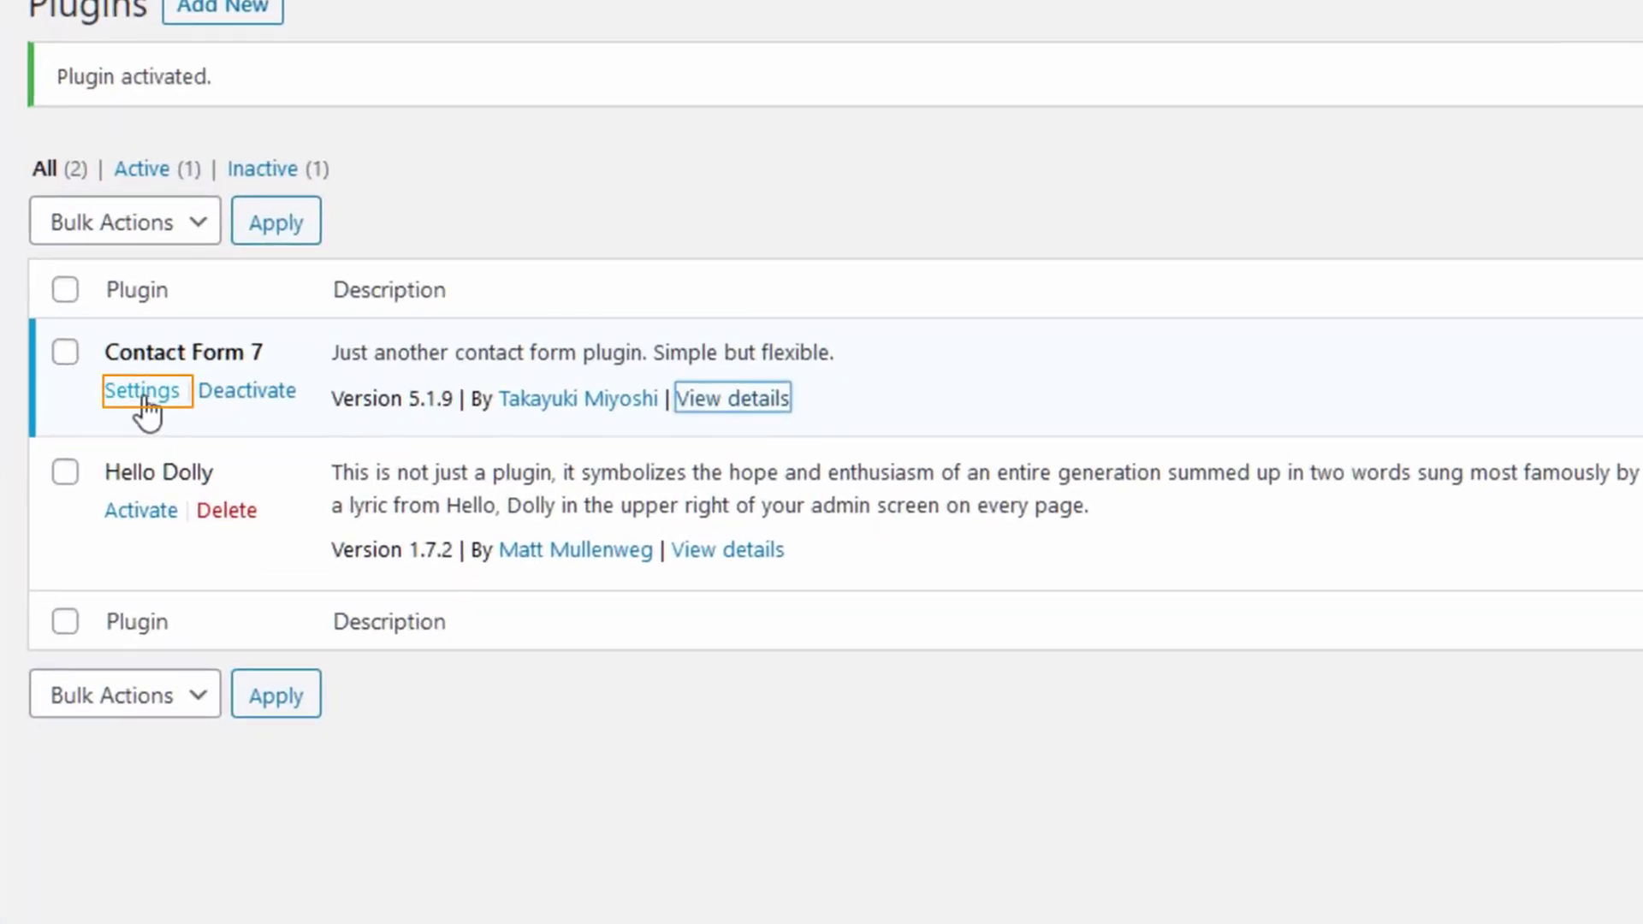
View Contact Form 7's settings page, then return to the installed plugins list
{"action": "left_click", "coordinate": [144, 395]}
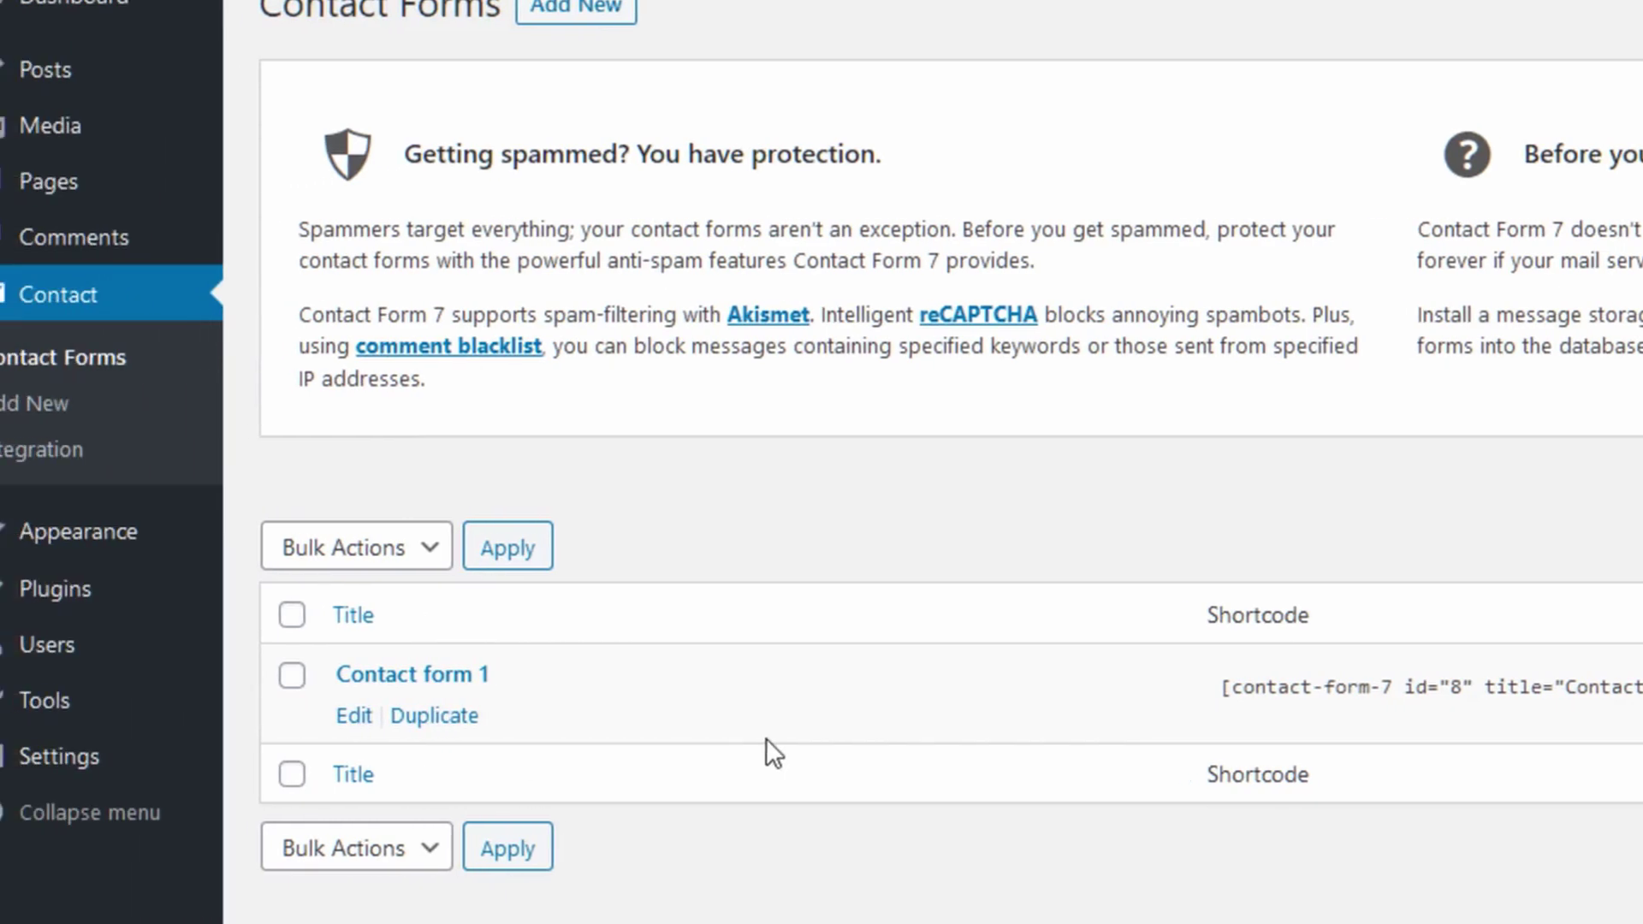
{"action": "mouse_move", "coordinate": [133, 588]}
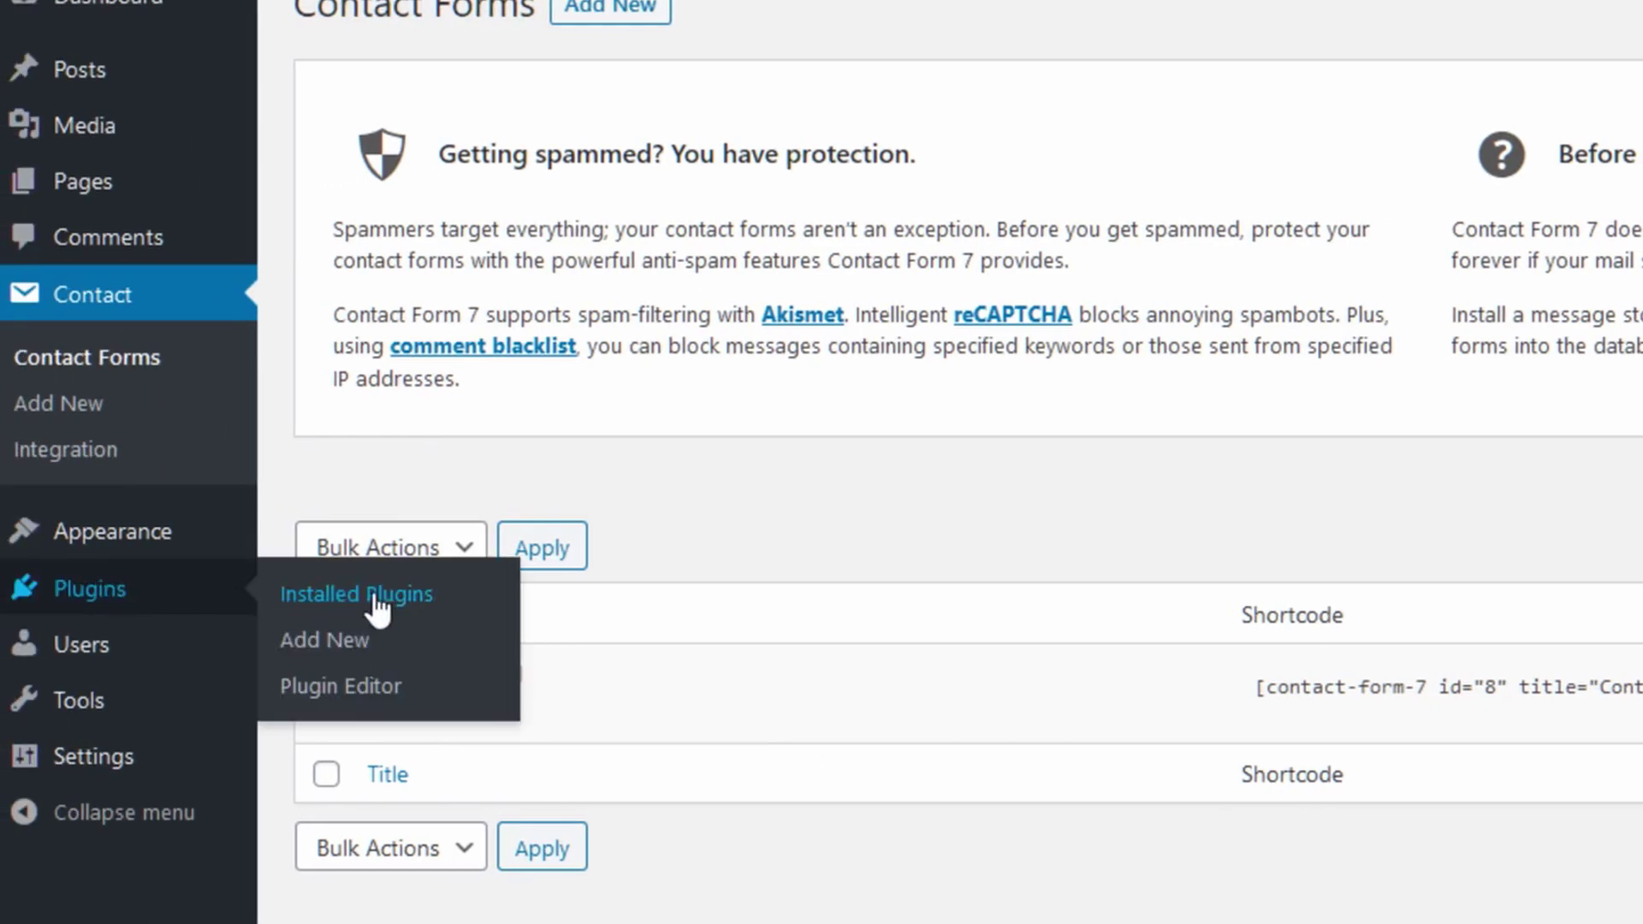
{"action": "left_click", "coordinate": [476, 615]}
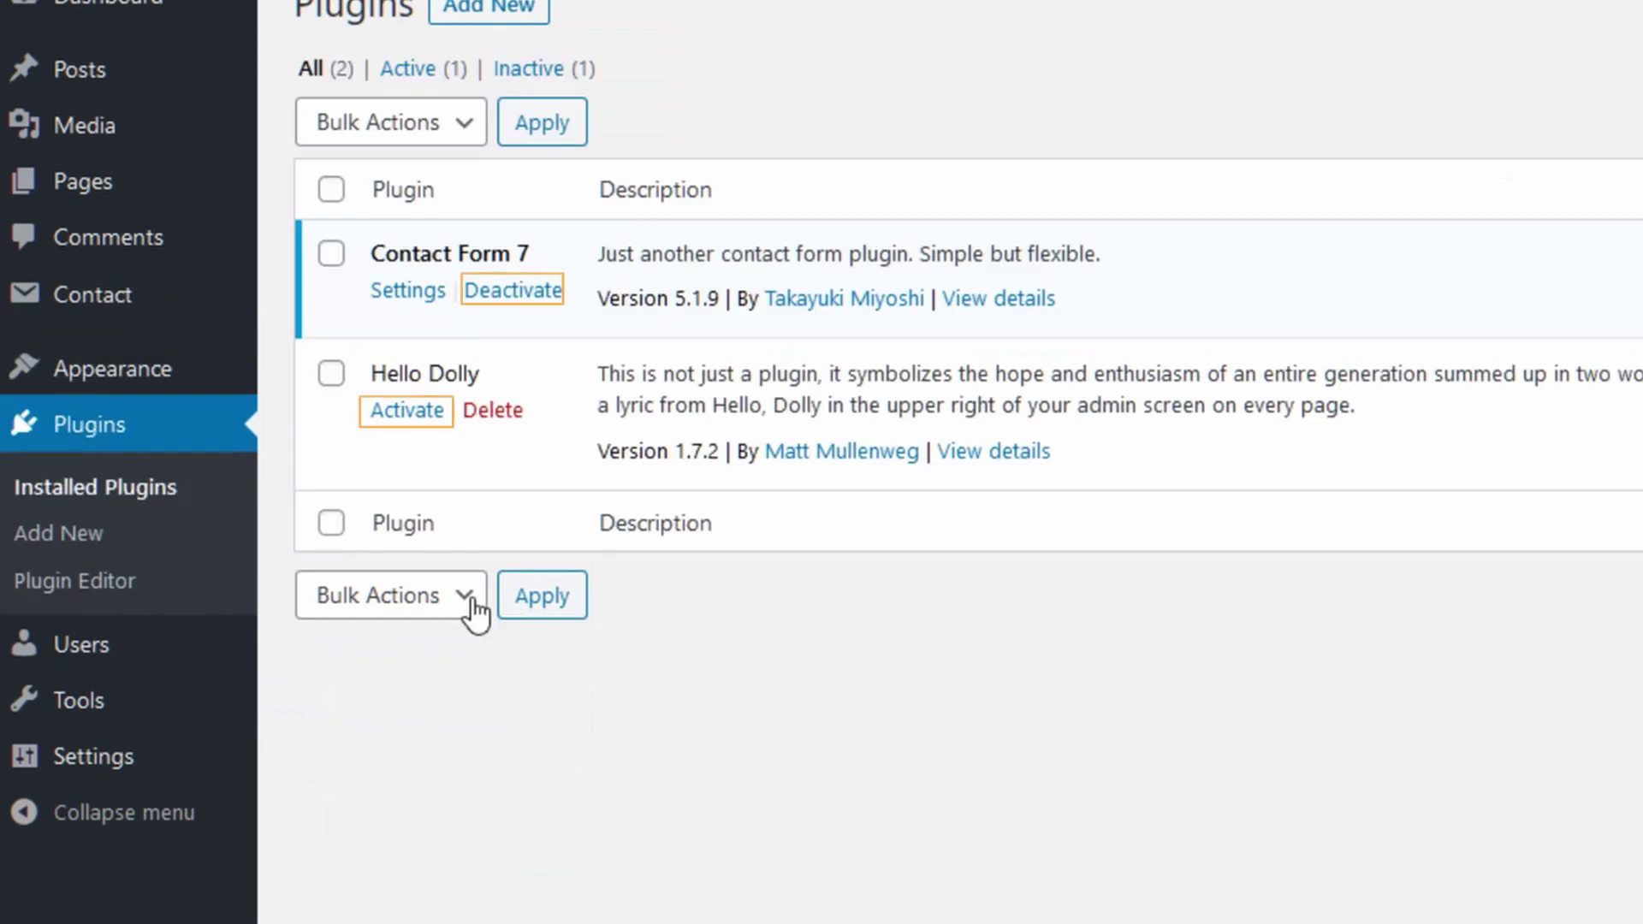
{"action": "left_click", "coordinate": [530, 293]}
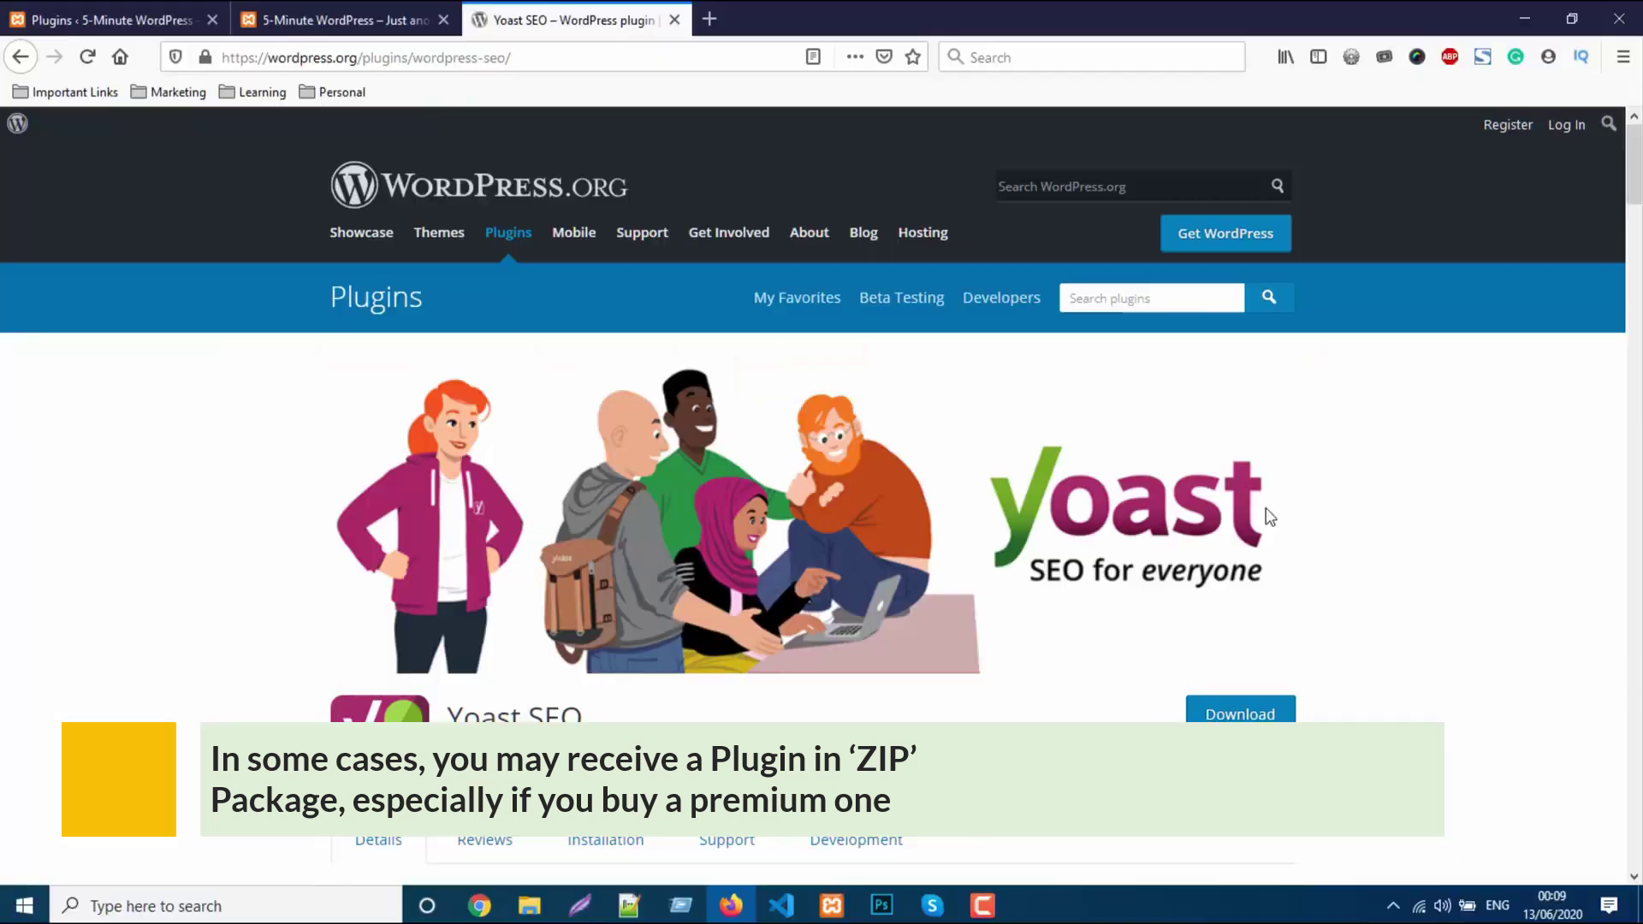
Review the Yoast SEO page on WordPress.org and download the plugin package
{"action": "scroll", "coordinate": [1432, 589], "scroll_direction": "down", "scroll_amount": 6}
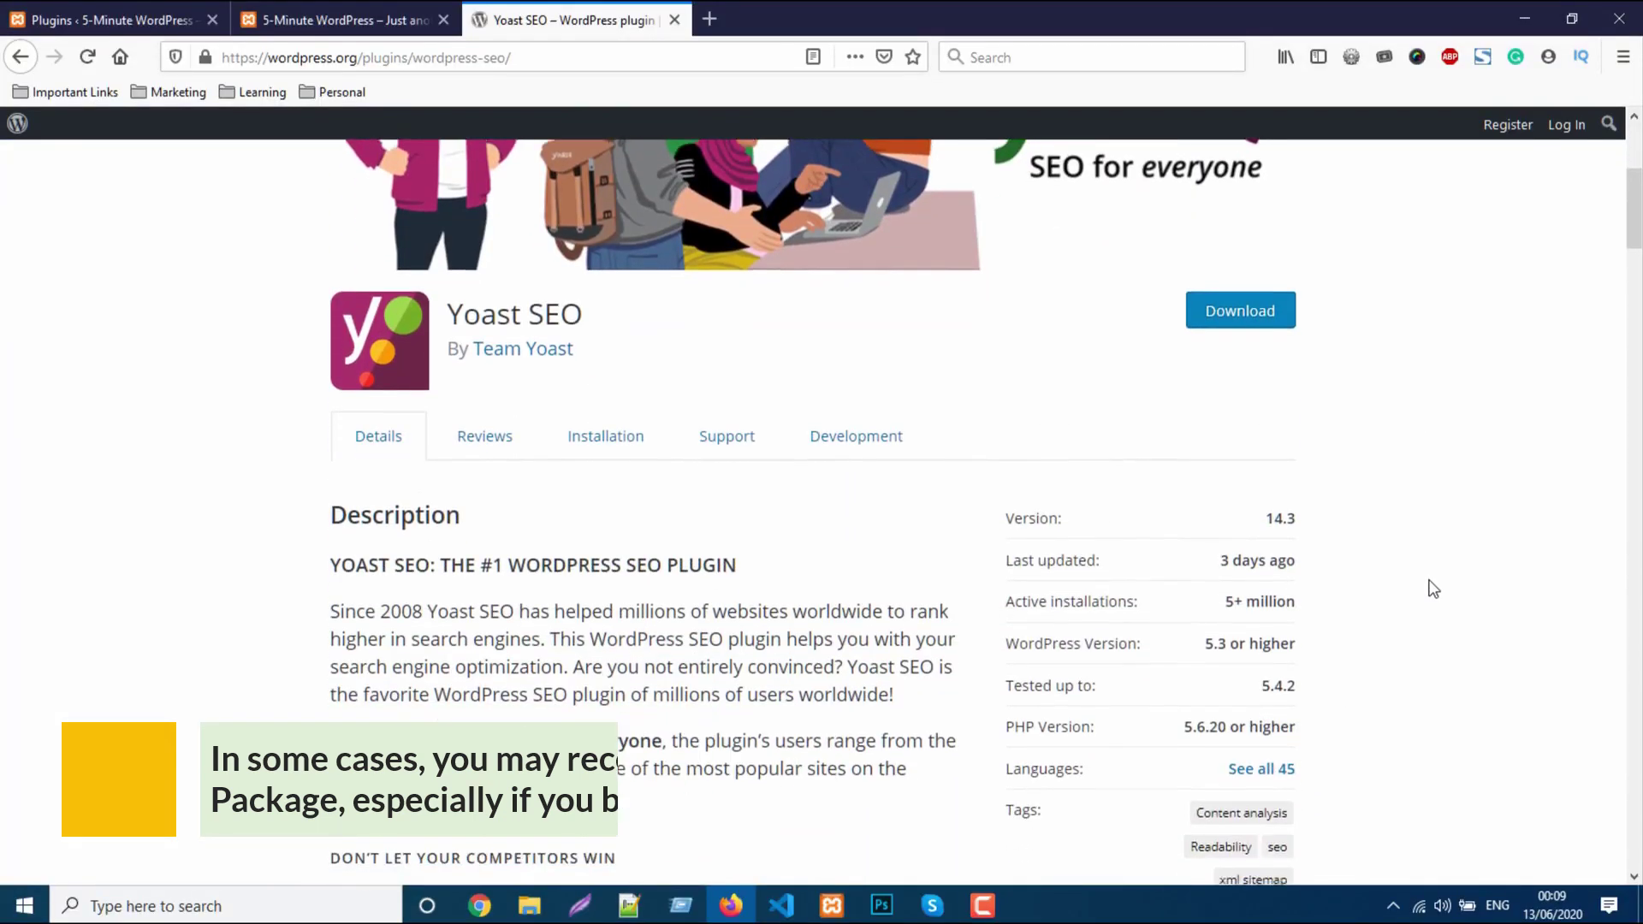
{"action": "scroll", "coordinate": [1433, 589], "scroll_direction": "up", "scroll_amount": 6}
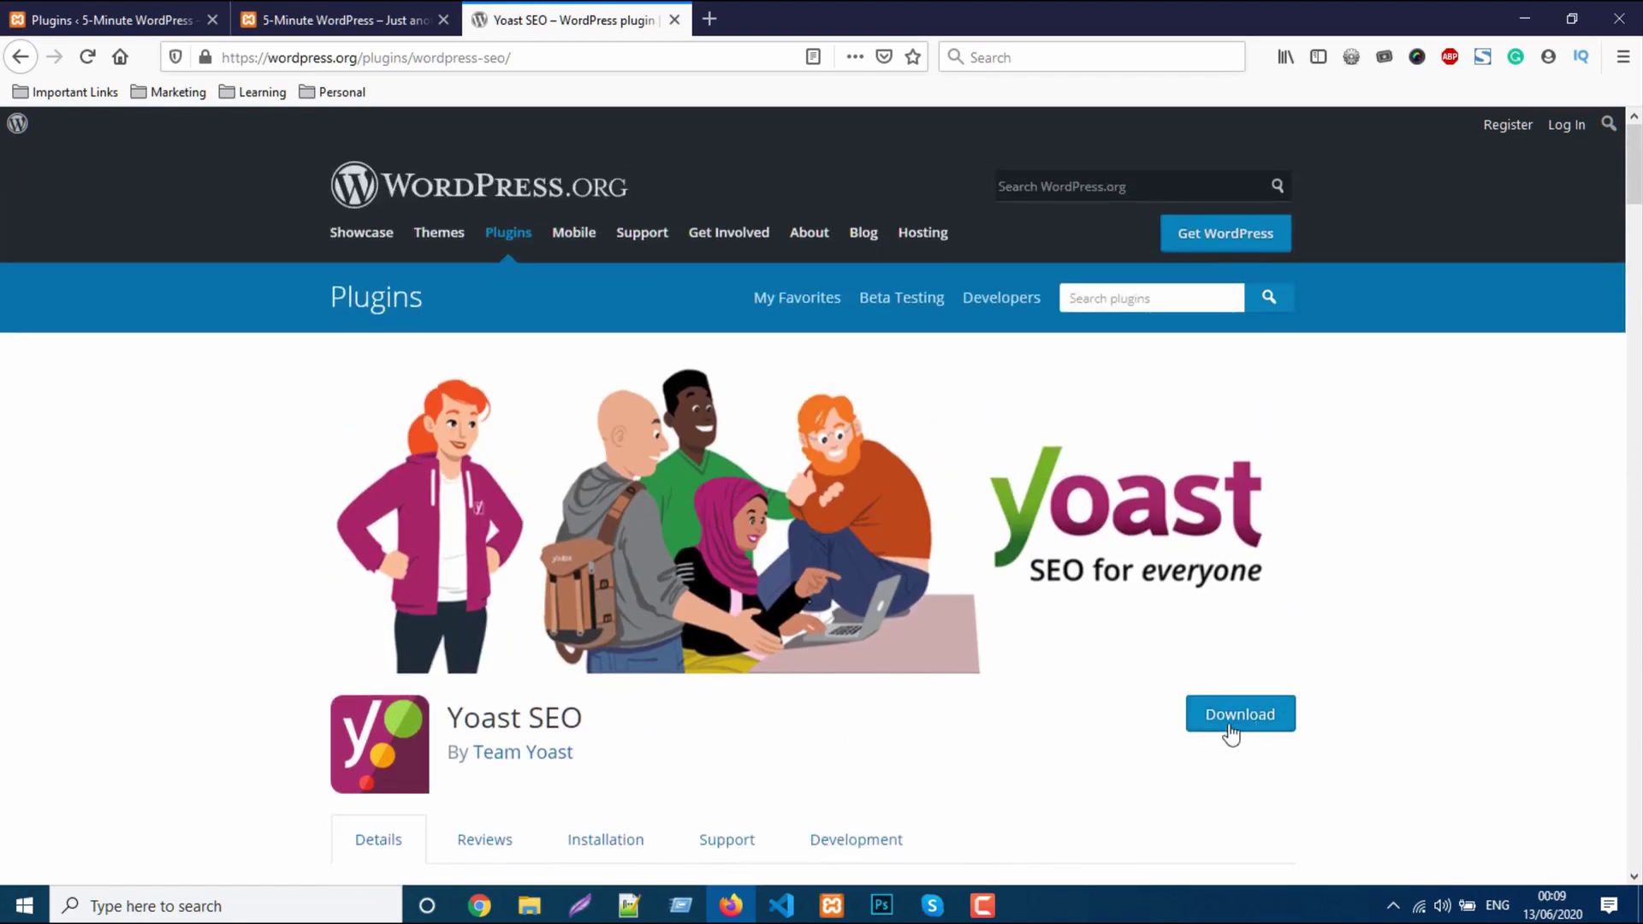
{"action": "left_click", "coordinate": [1235, 724]}
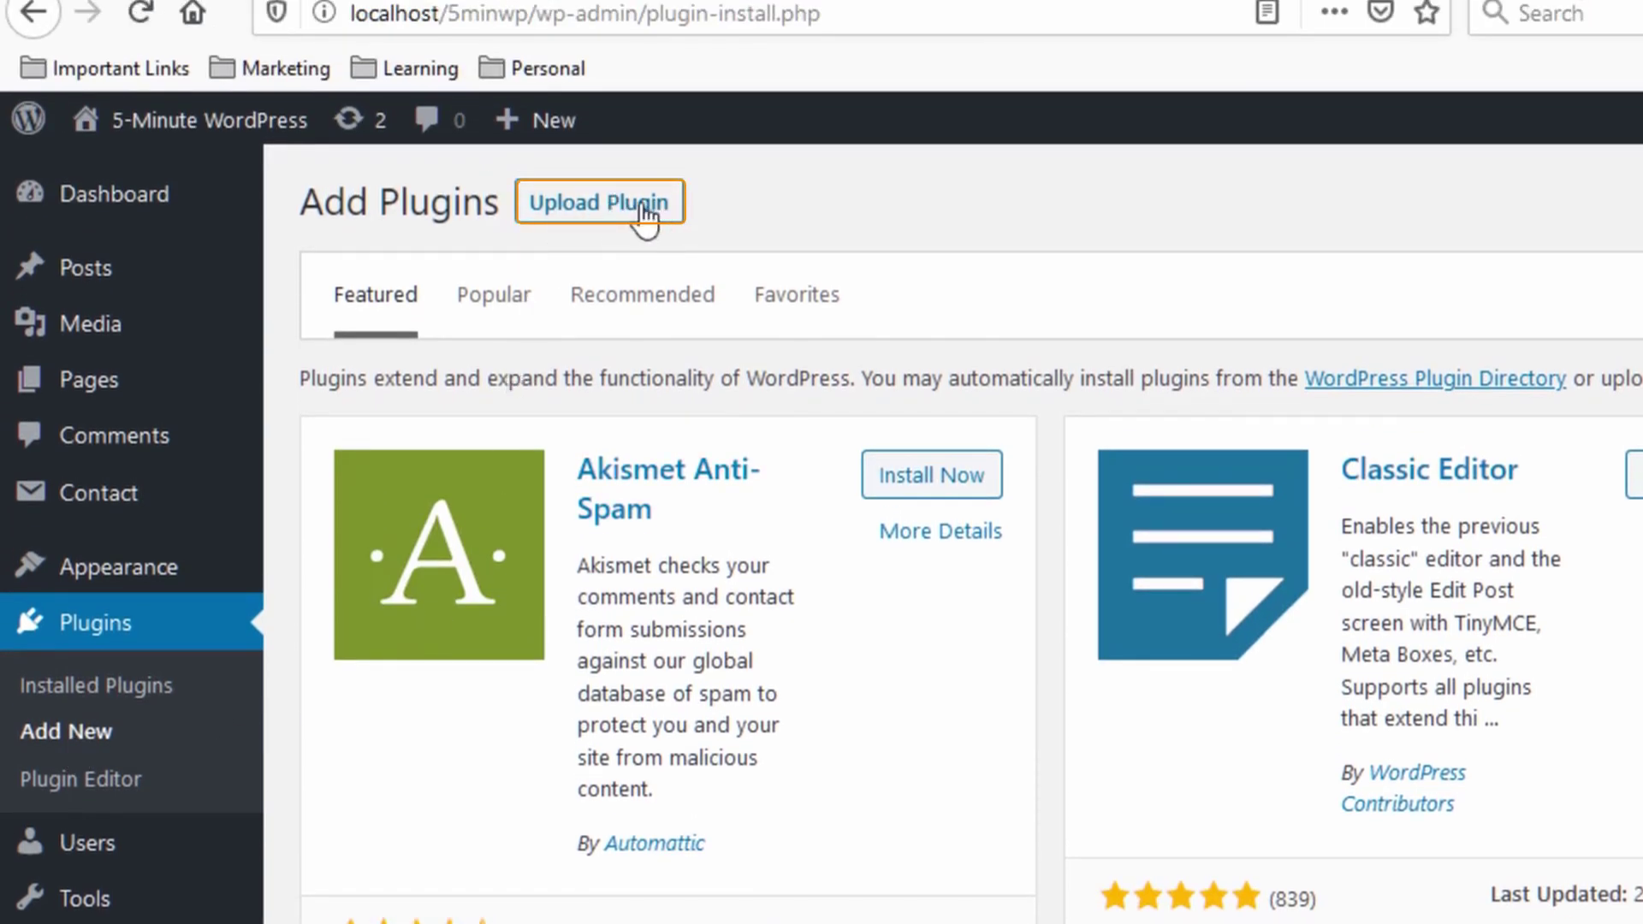
Upload the plugin package wordpress-seo.14.3.zip from the Desktop, then install and activate it
{"action": "left_click", "coordinate": [655, 210]}
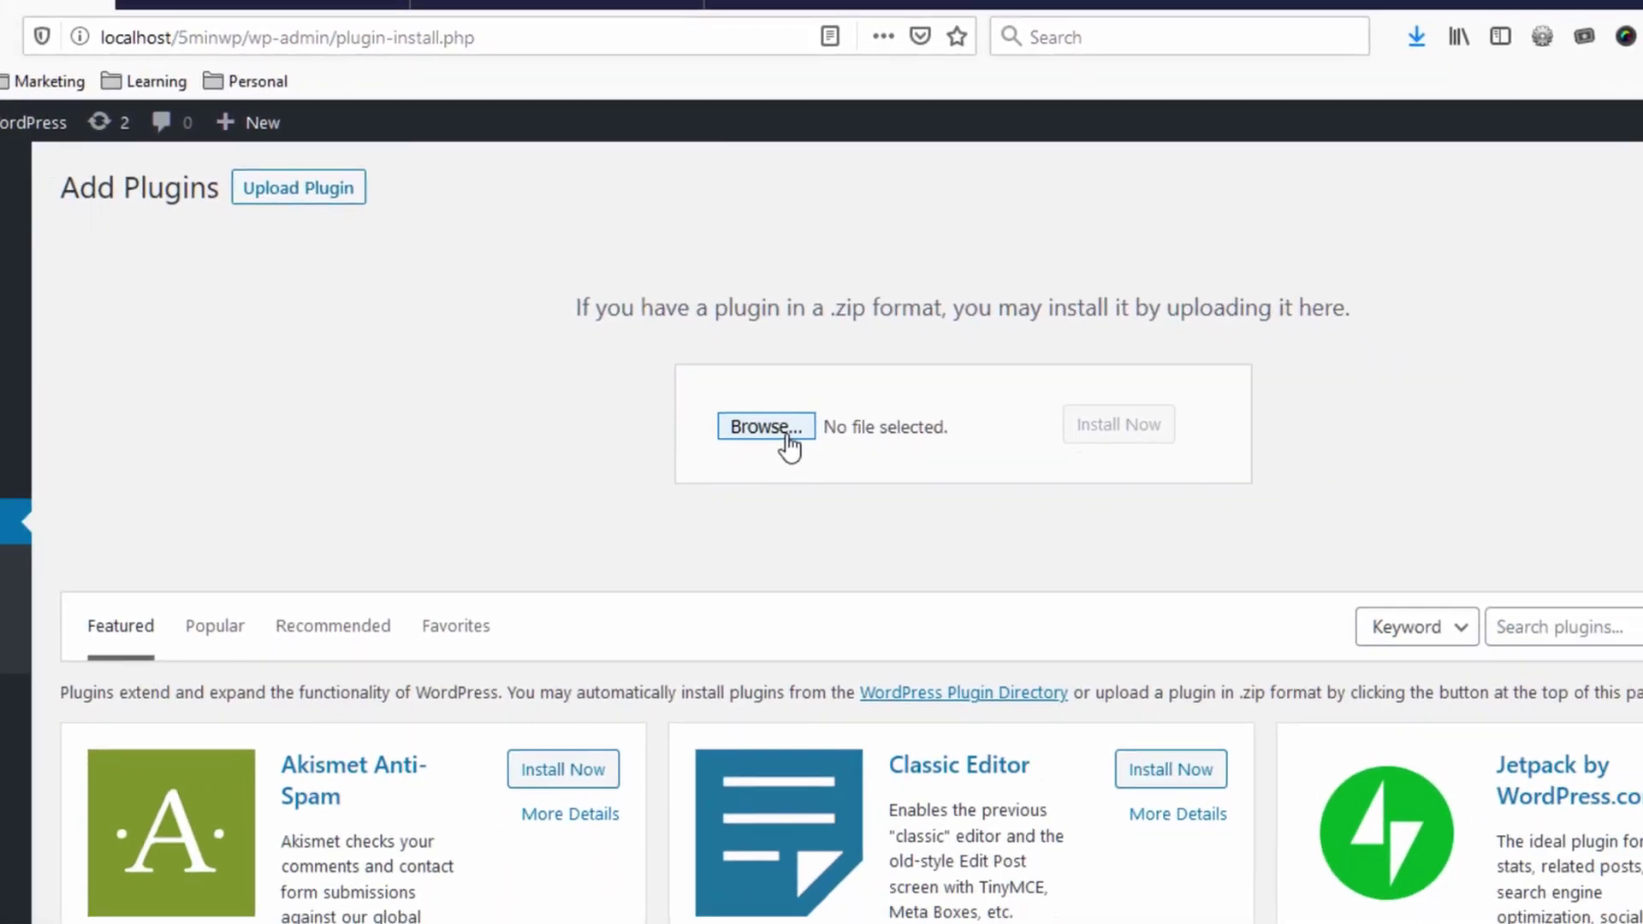
{"action": "left_click", "coordinate": [813, 496]}
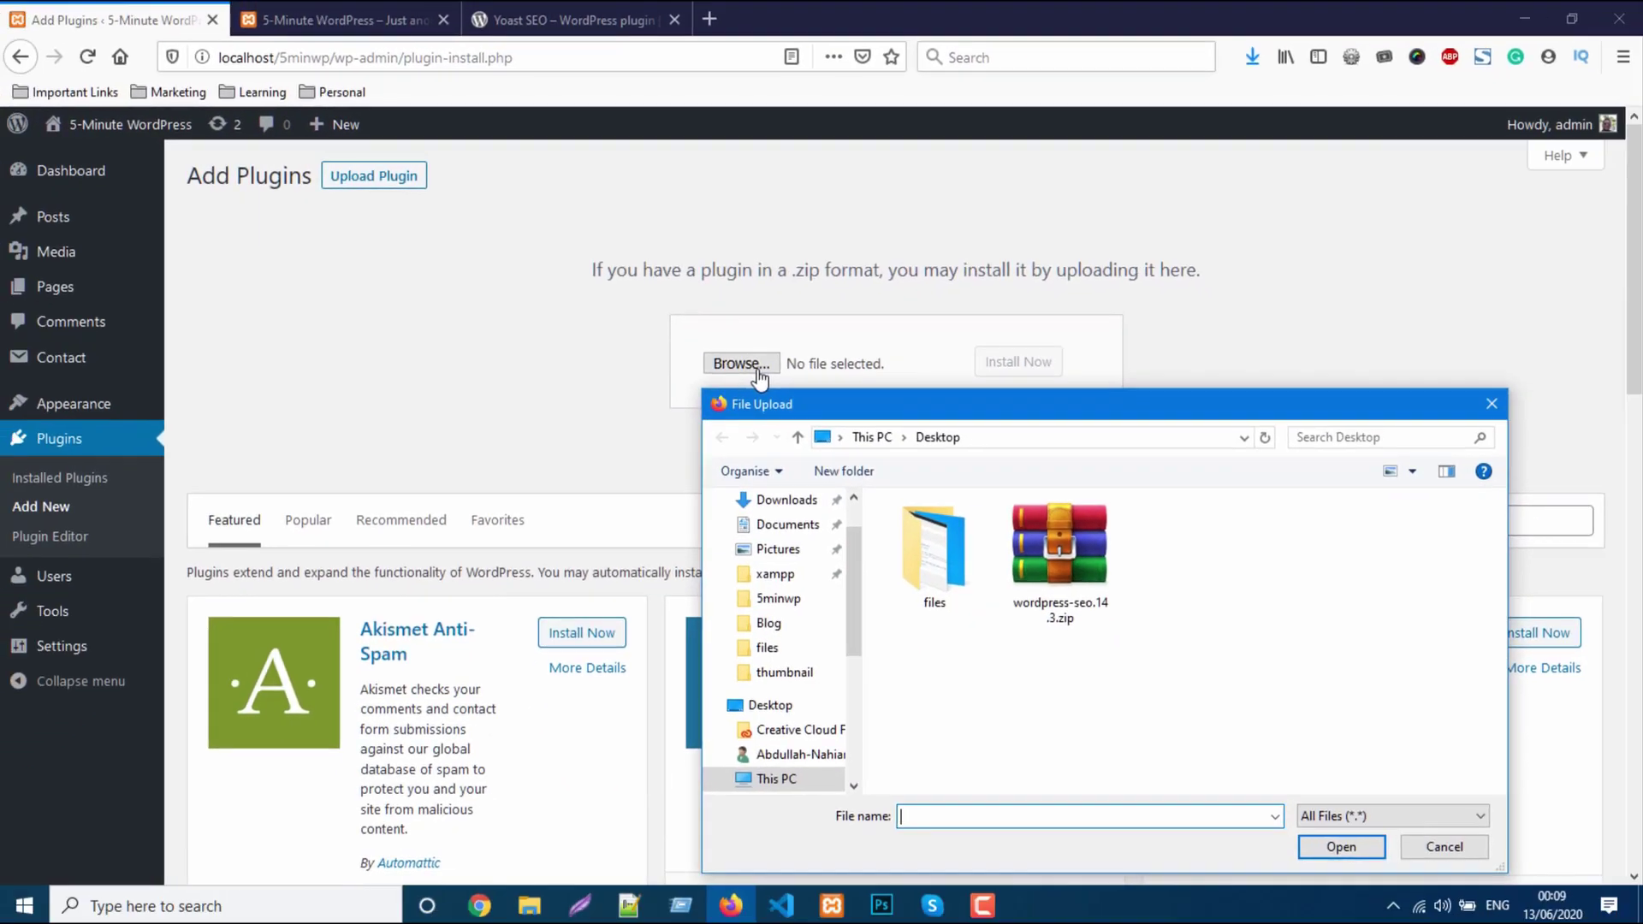
{"action": "left_click", "coordinate": [1093, 558]}
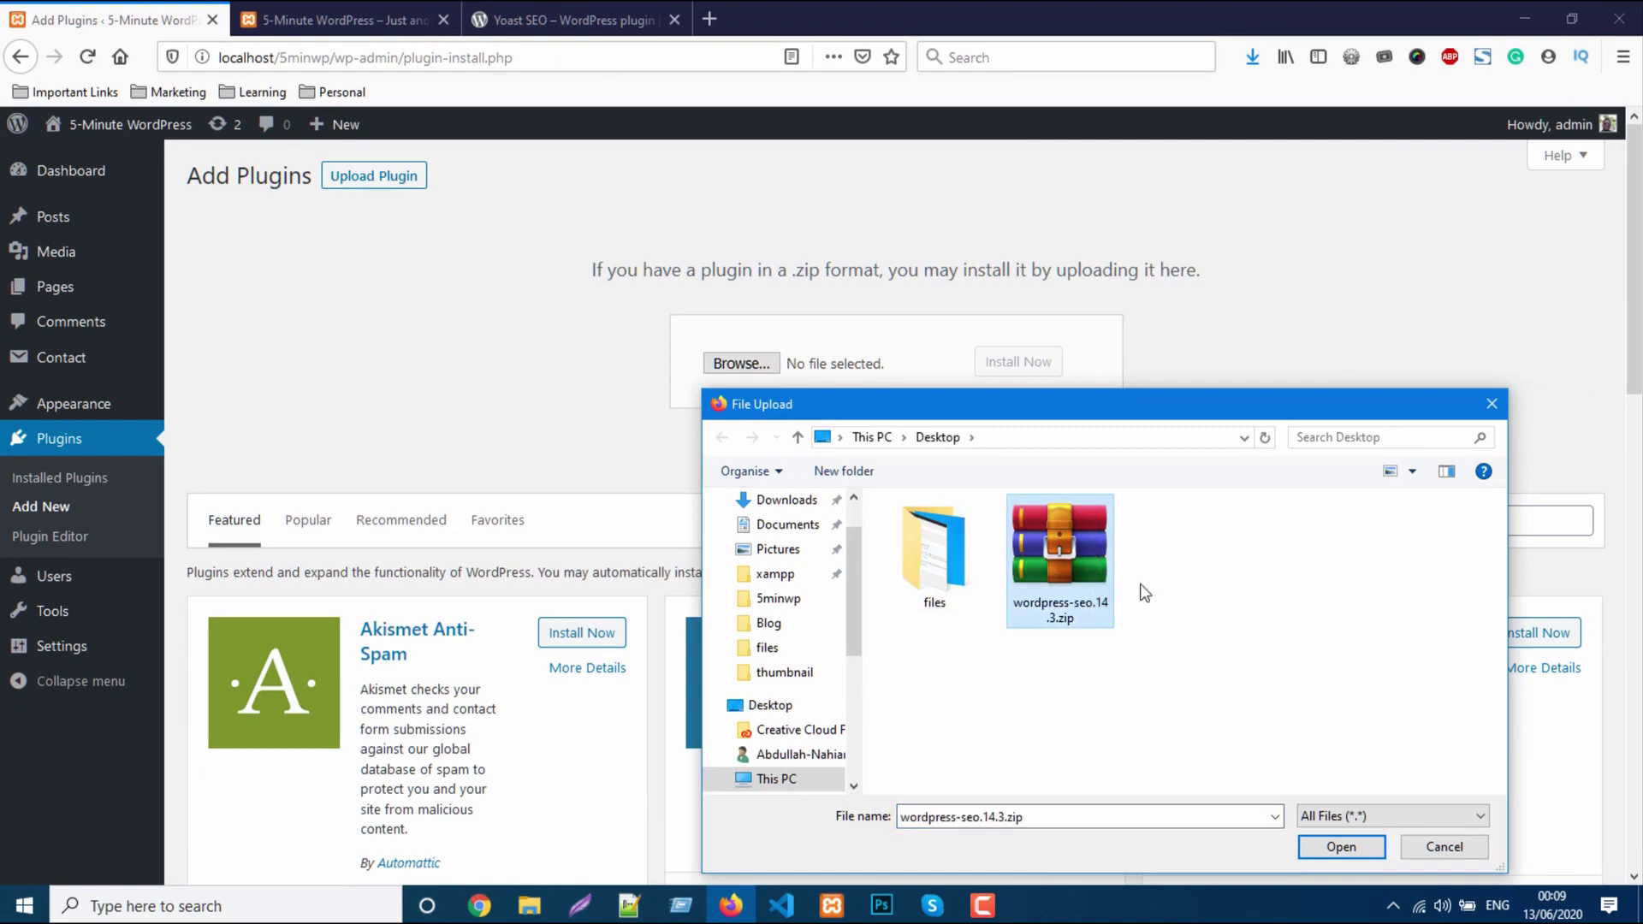
{"action": "left_click", "coordinate": [1341, 846]}
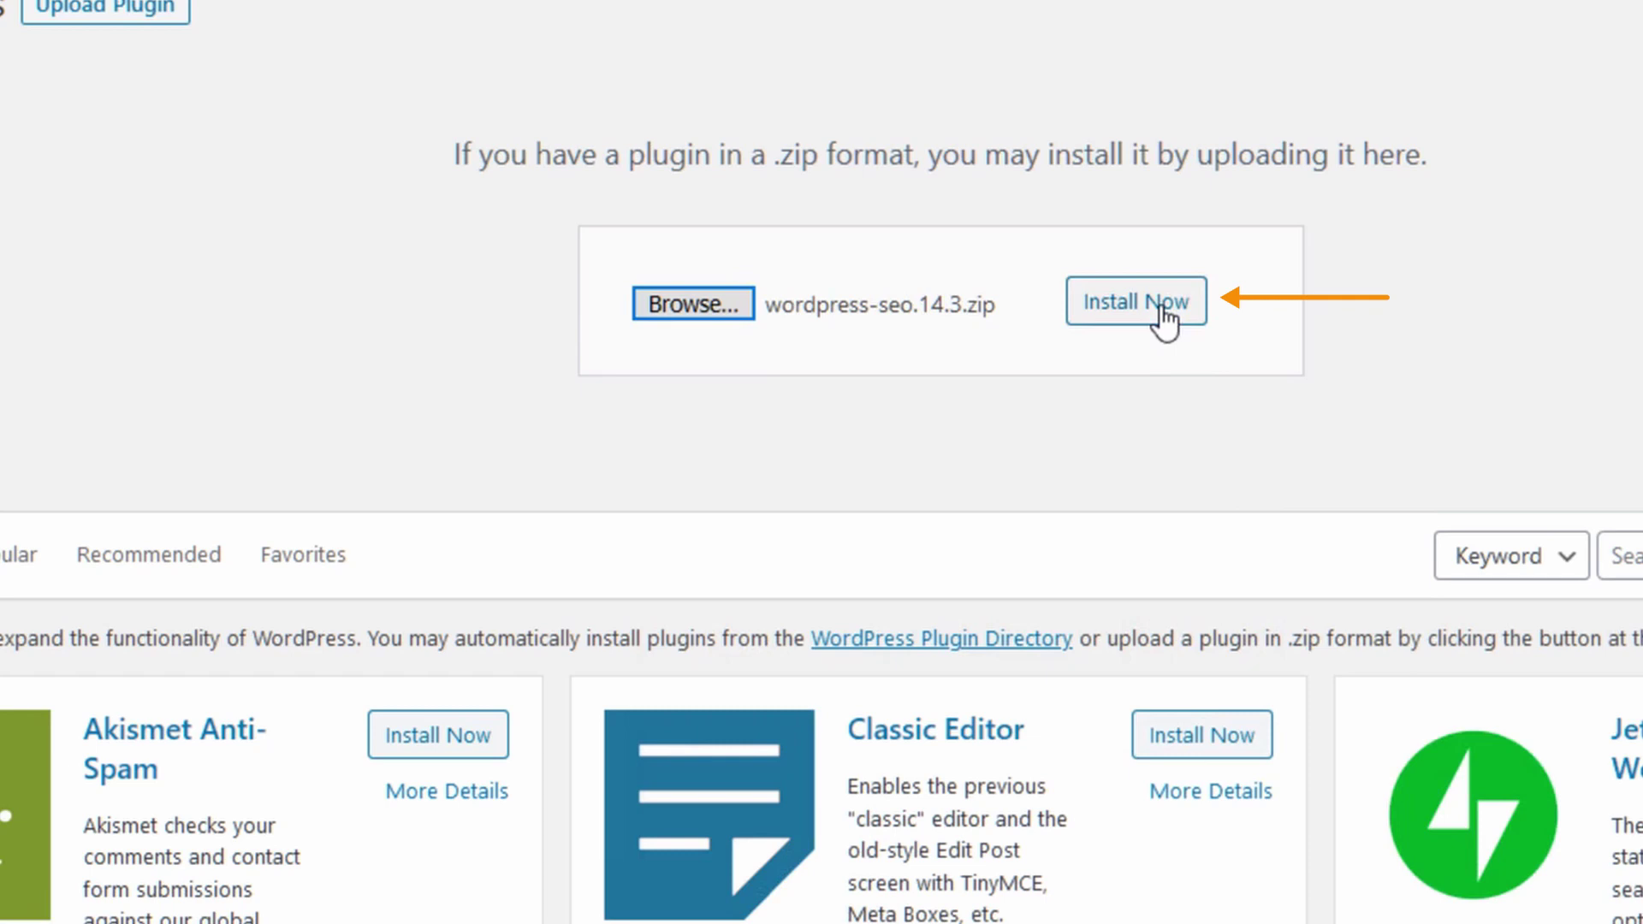
{"action": "left_click", "coordinate": [1159, 319]}
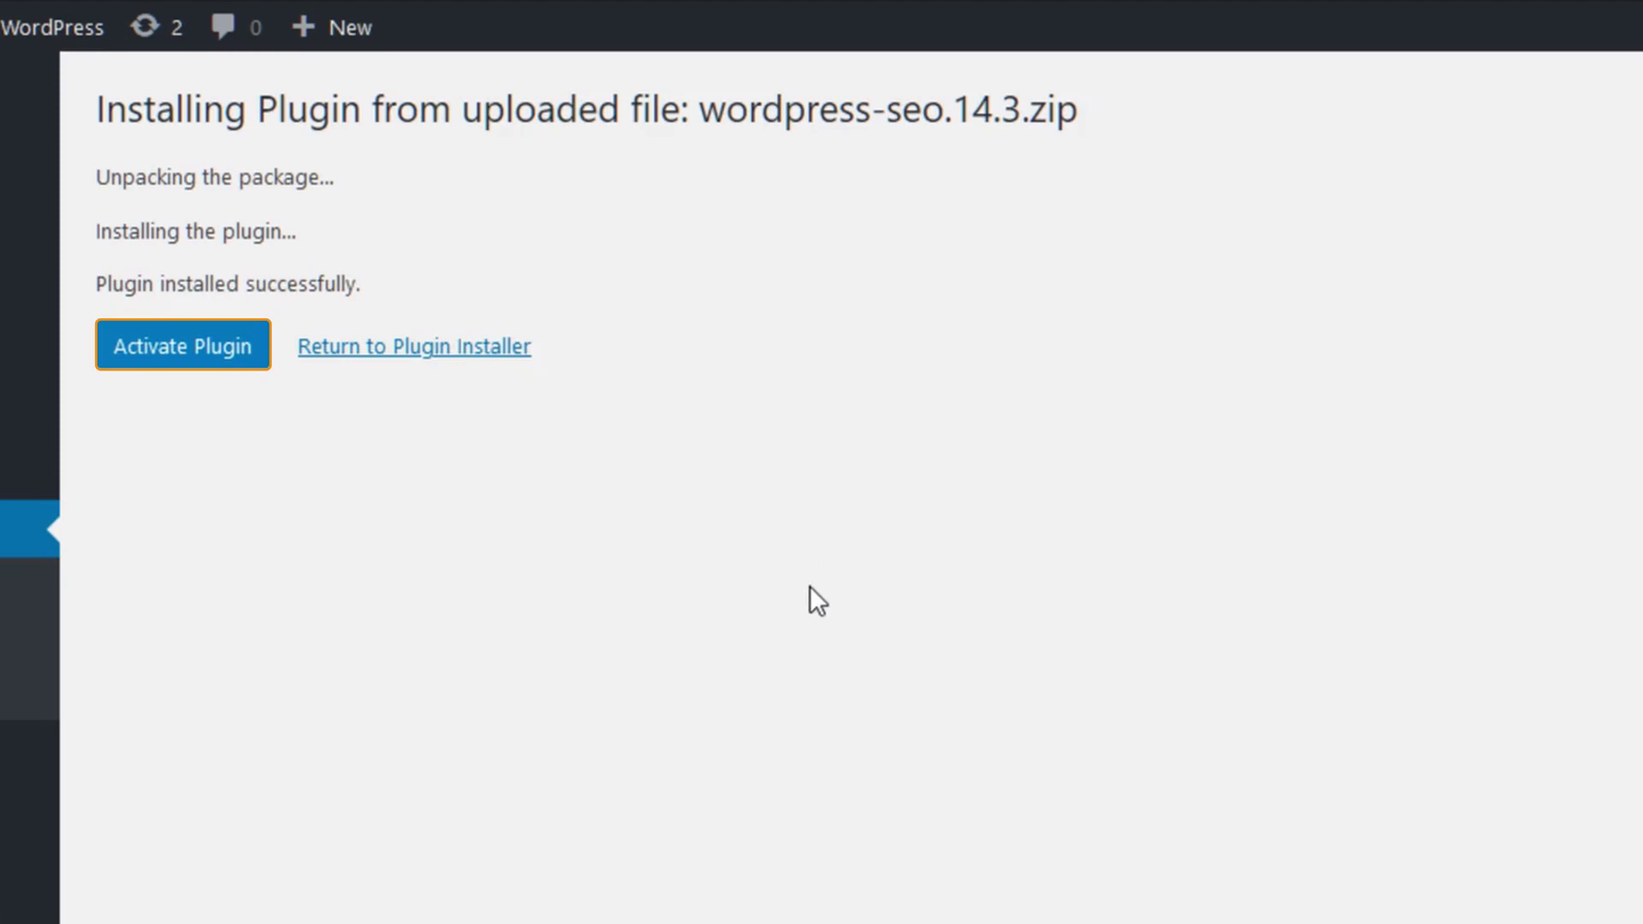
{"action": "left_click", "coordinate": [224, 365]}
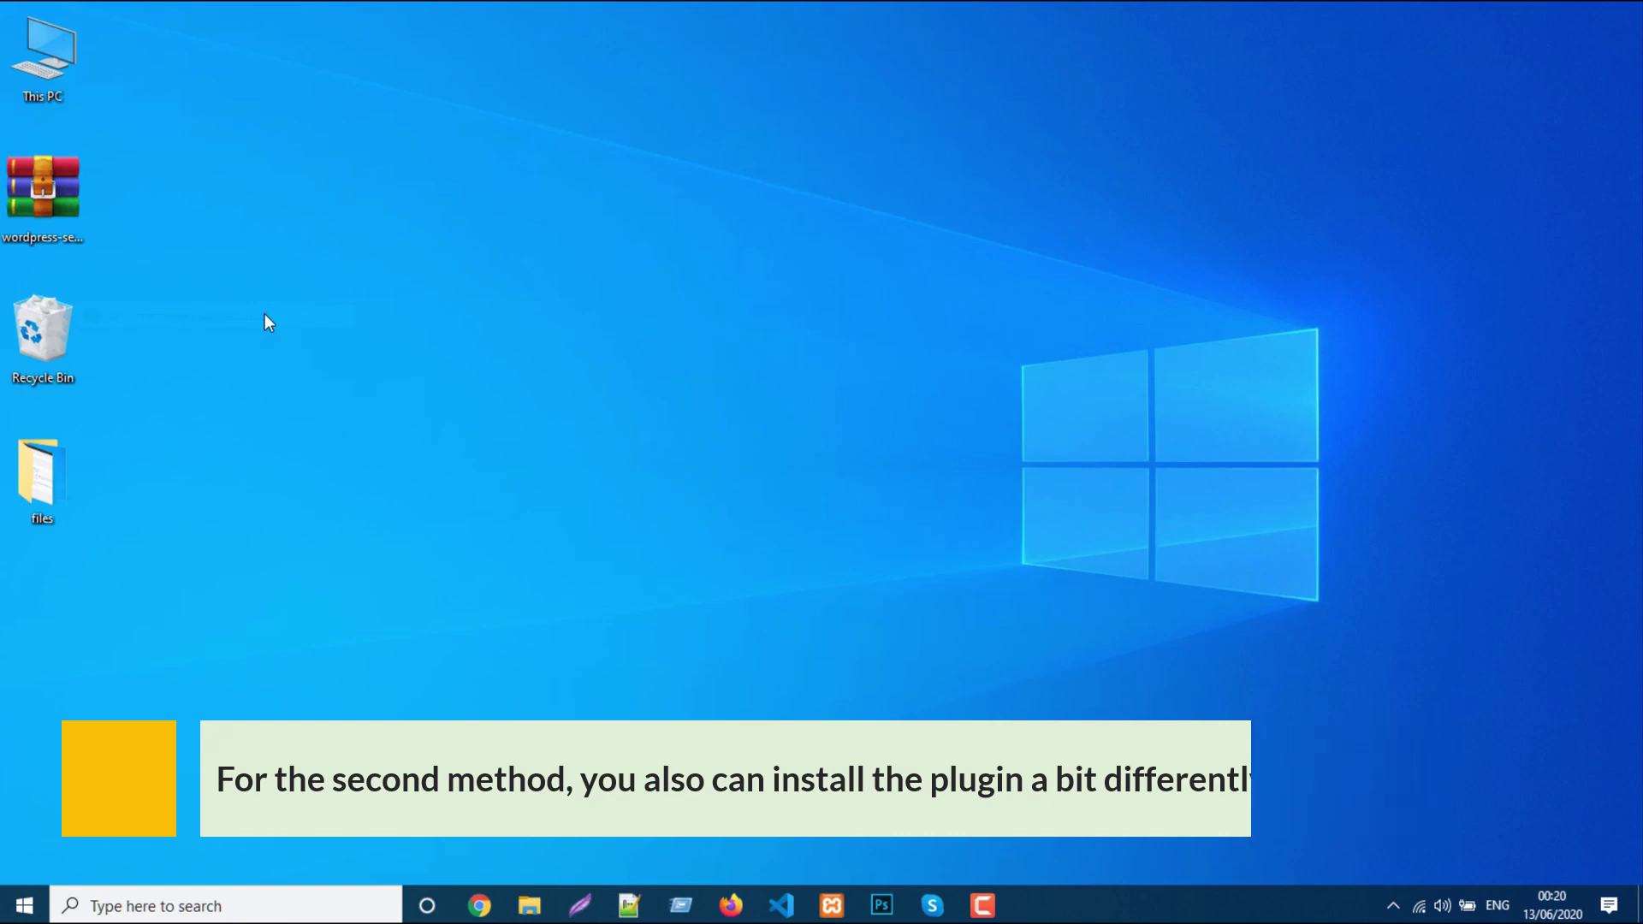
On the Windows desktop, extract wordpress-seo.14.3.zip into its own folder and copy the wordpress-seo folder inside it
{"action": "right_click", "coordinate": [75, 219]}
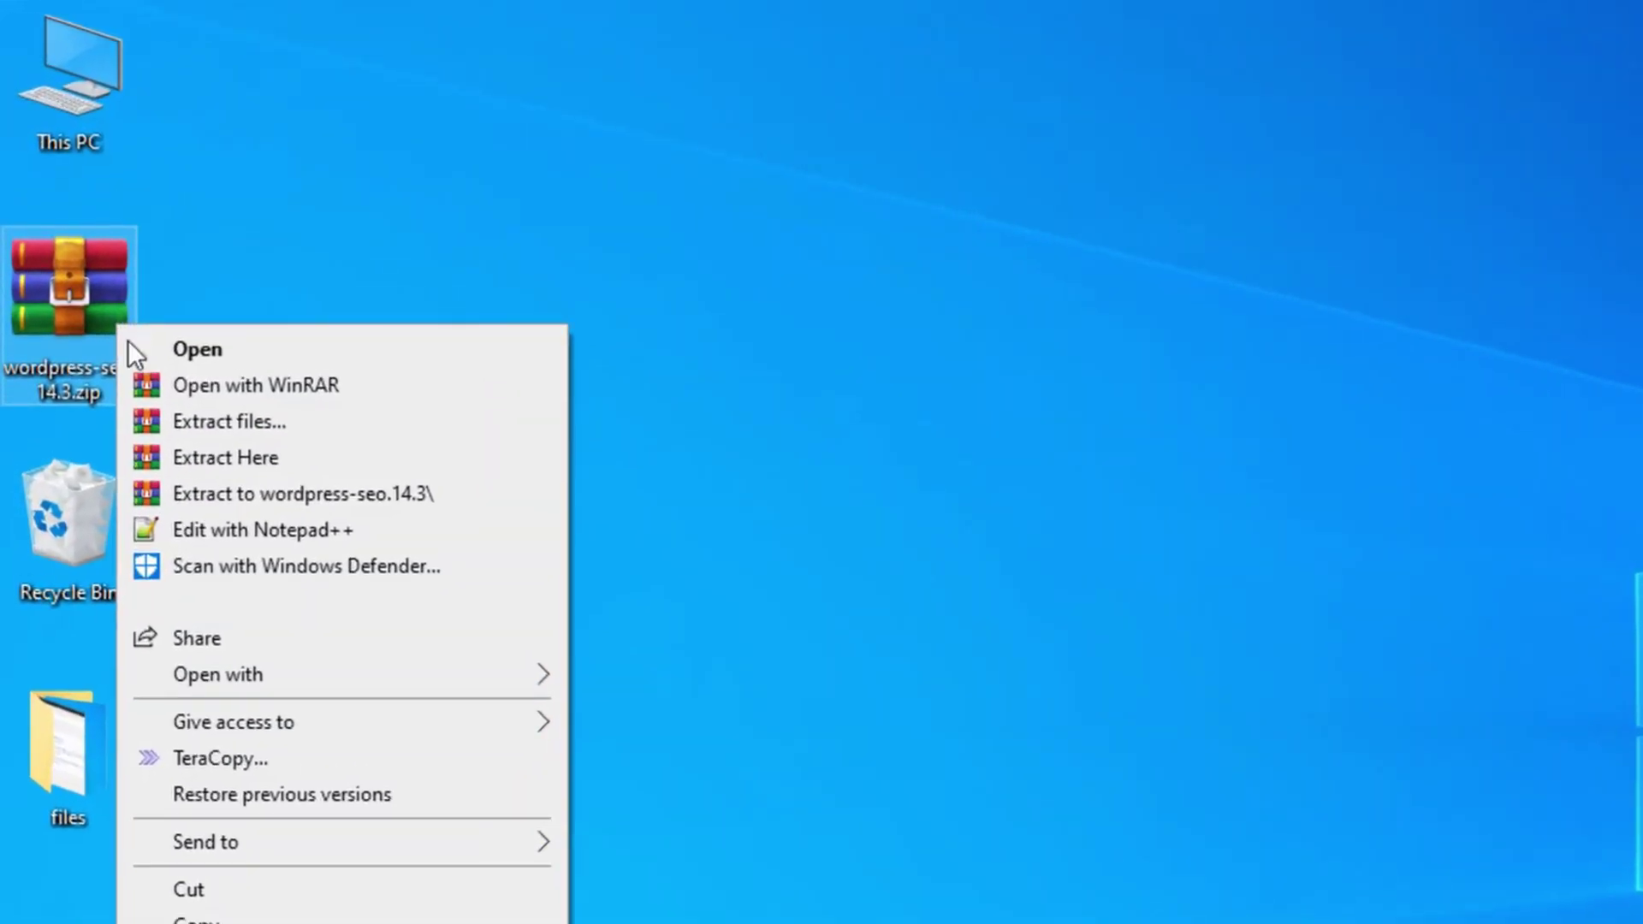
{"action": "left_click", "coordinate": [424, 494]}
{"action": "double_click", "coordinate": [65, 321]}
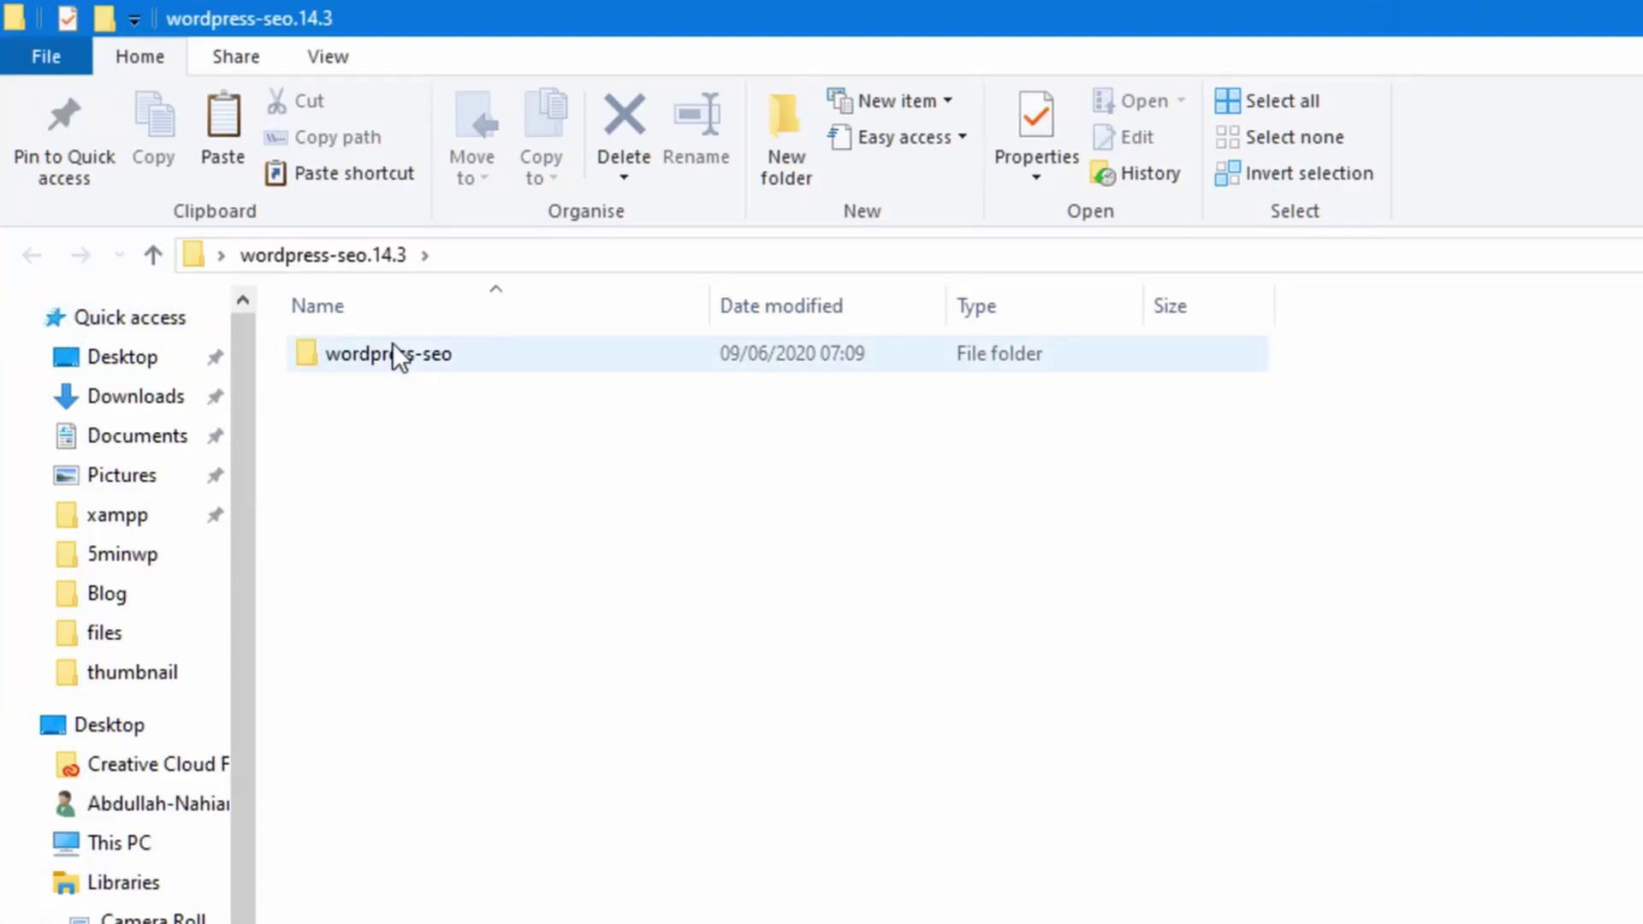
{"action": "right_click", "coordinate": [394, 349]}
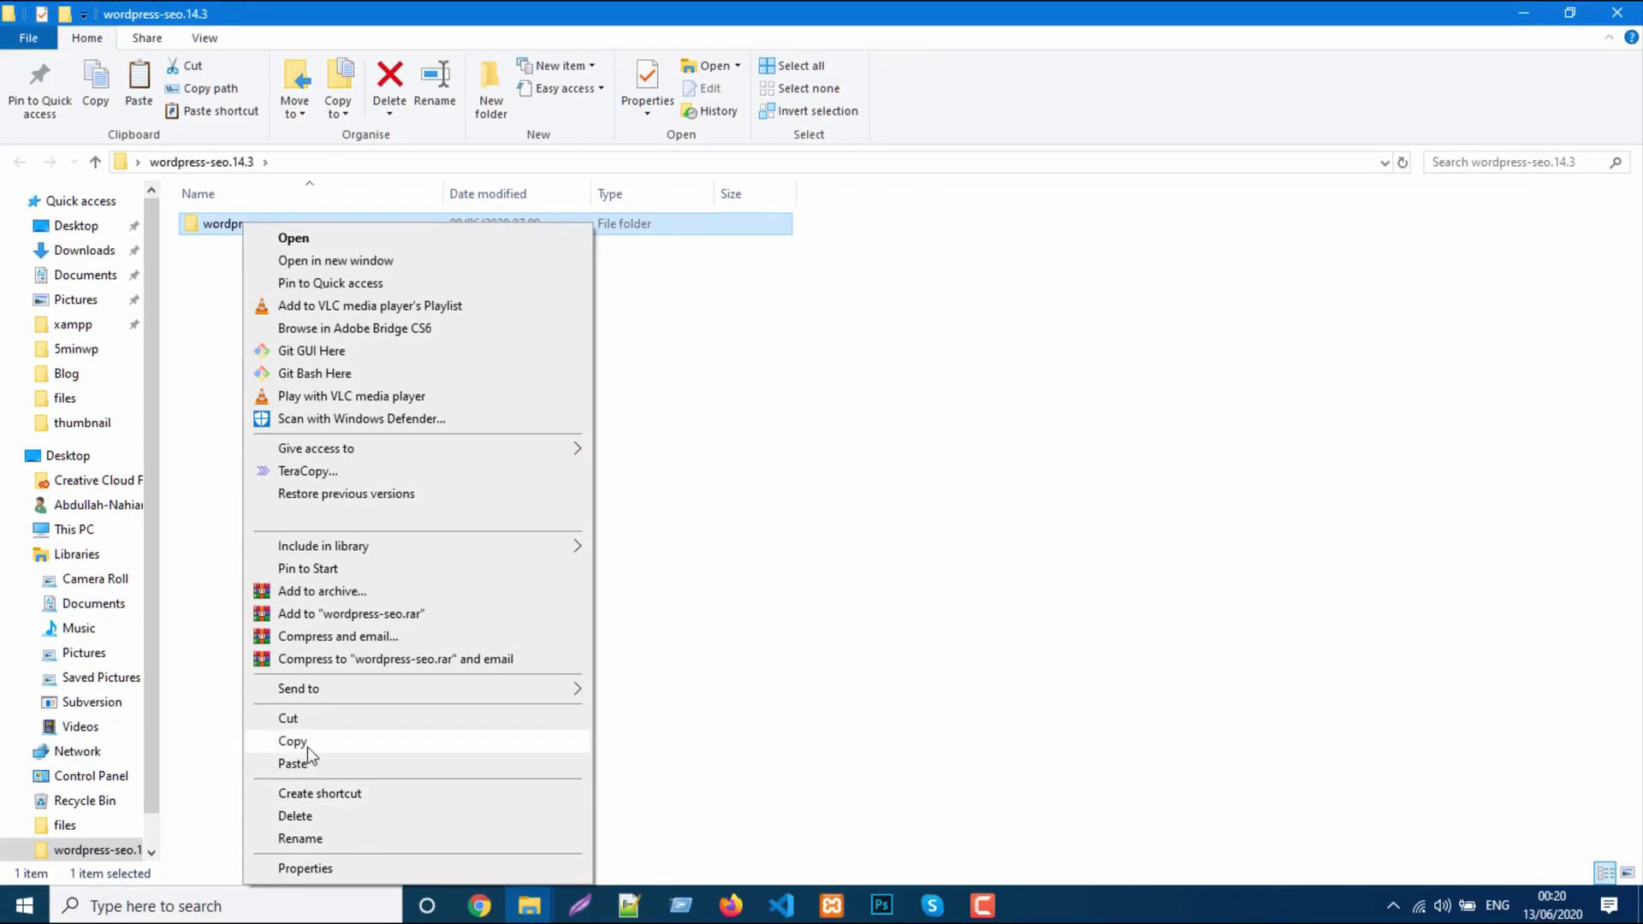
{"action": "left_click", "coordinate": [306, 743]}
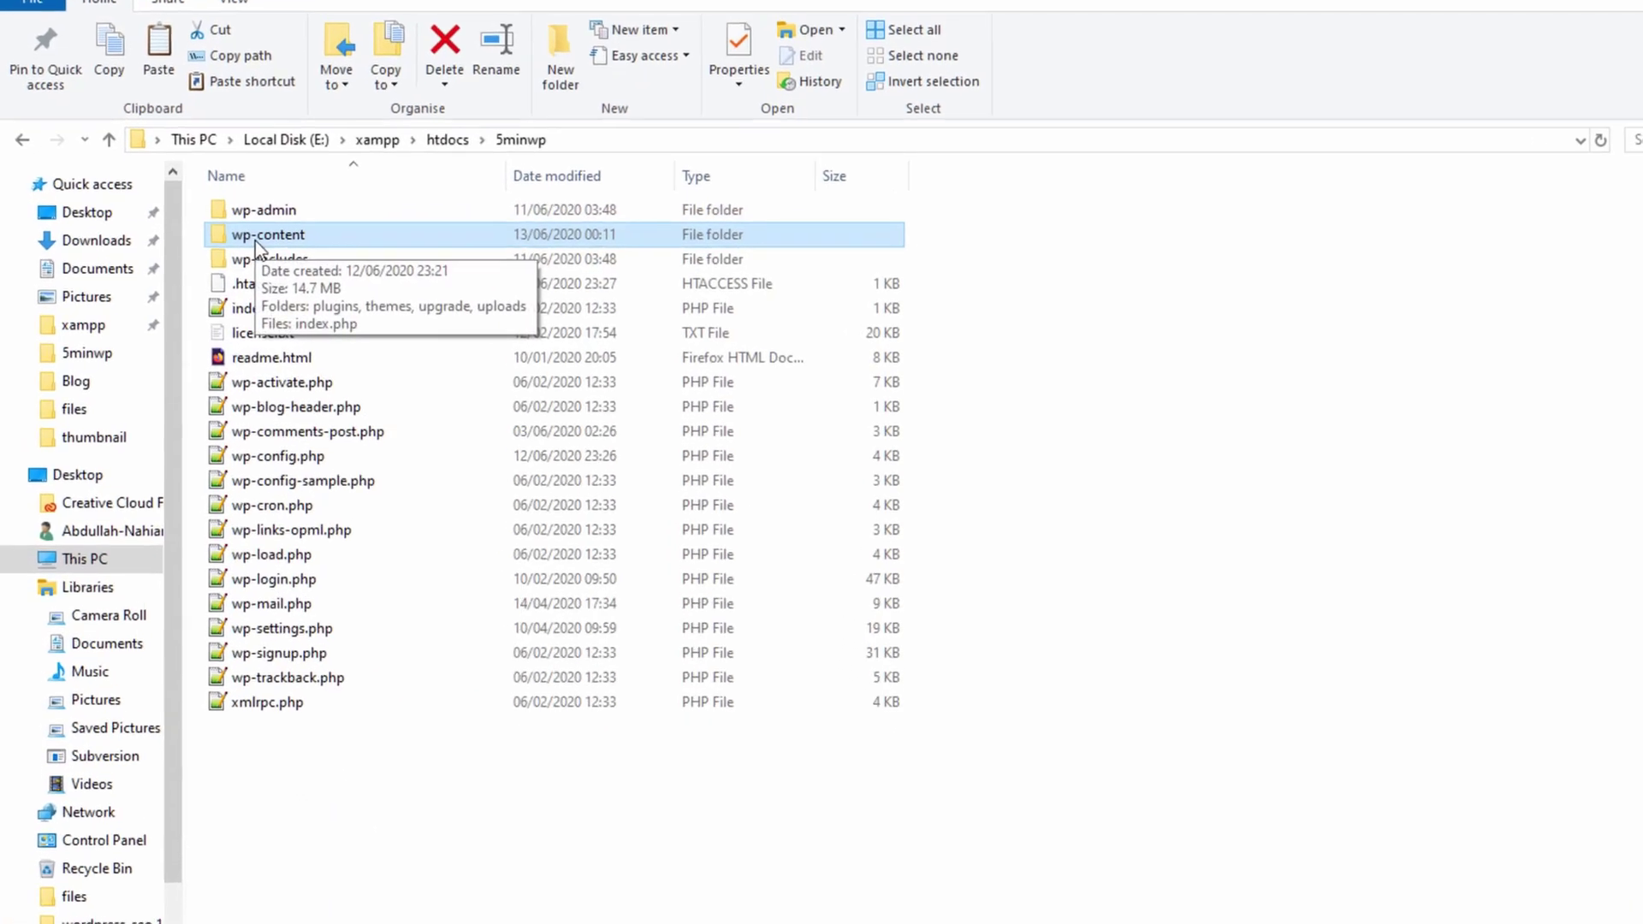
Paste the copied wordpress-seo folder into the 5minwp site's wp-content\plugins folder
{"action": "double_click", "coordinate": [323, 217]}
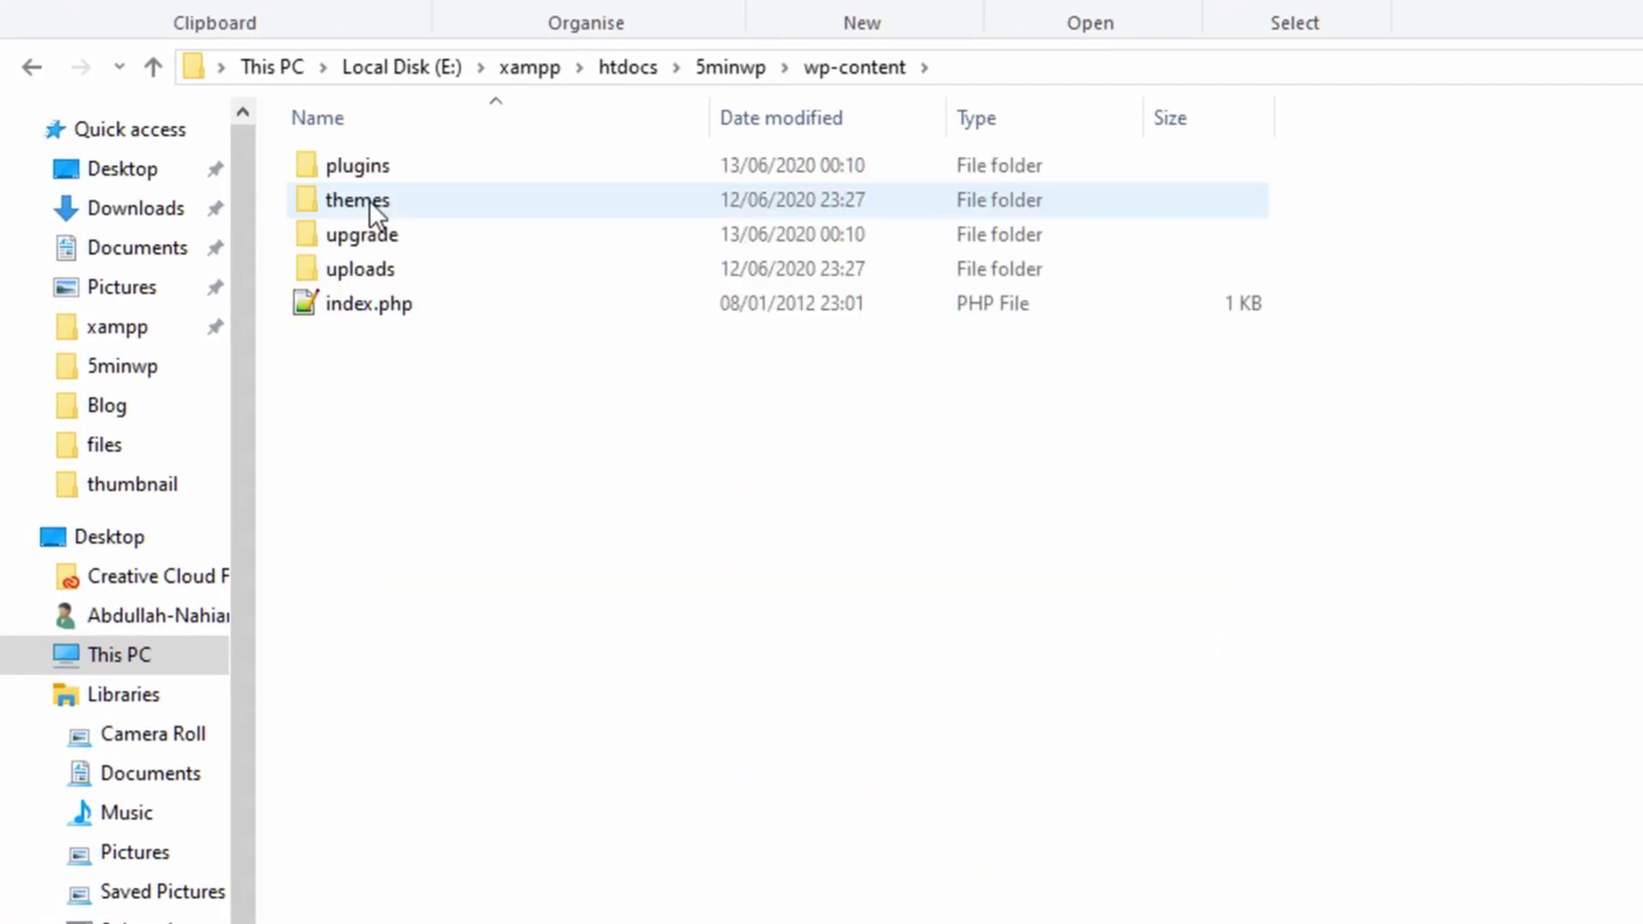
{"action": "left_click", "coordinate": [324, 185]}
{"action": "double_click", "coordinate": [368, 166]}
{"action": "right_click", "coordinate": [436, 340]}
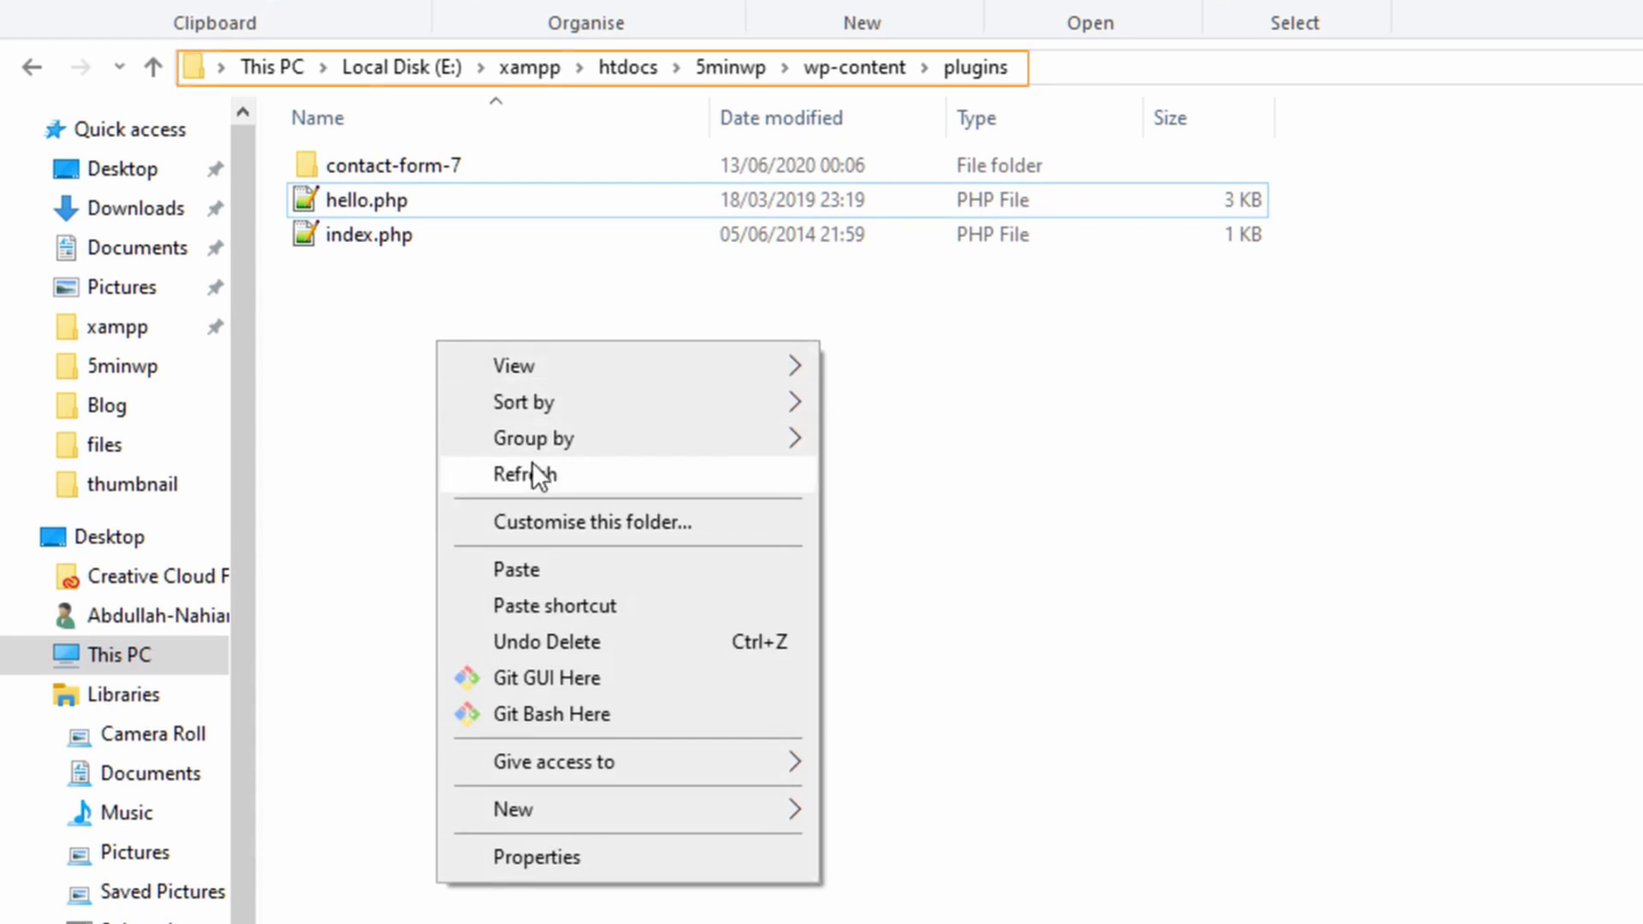
{"action": "left_click", "coordinate": [542, 567]}
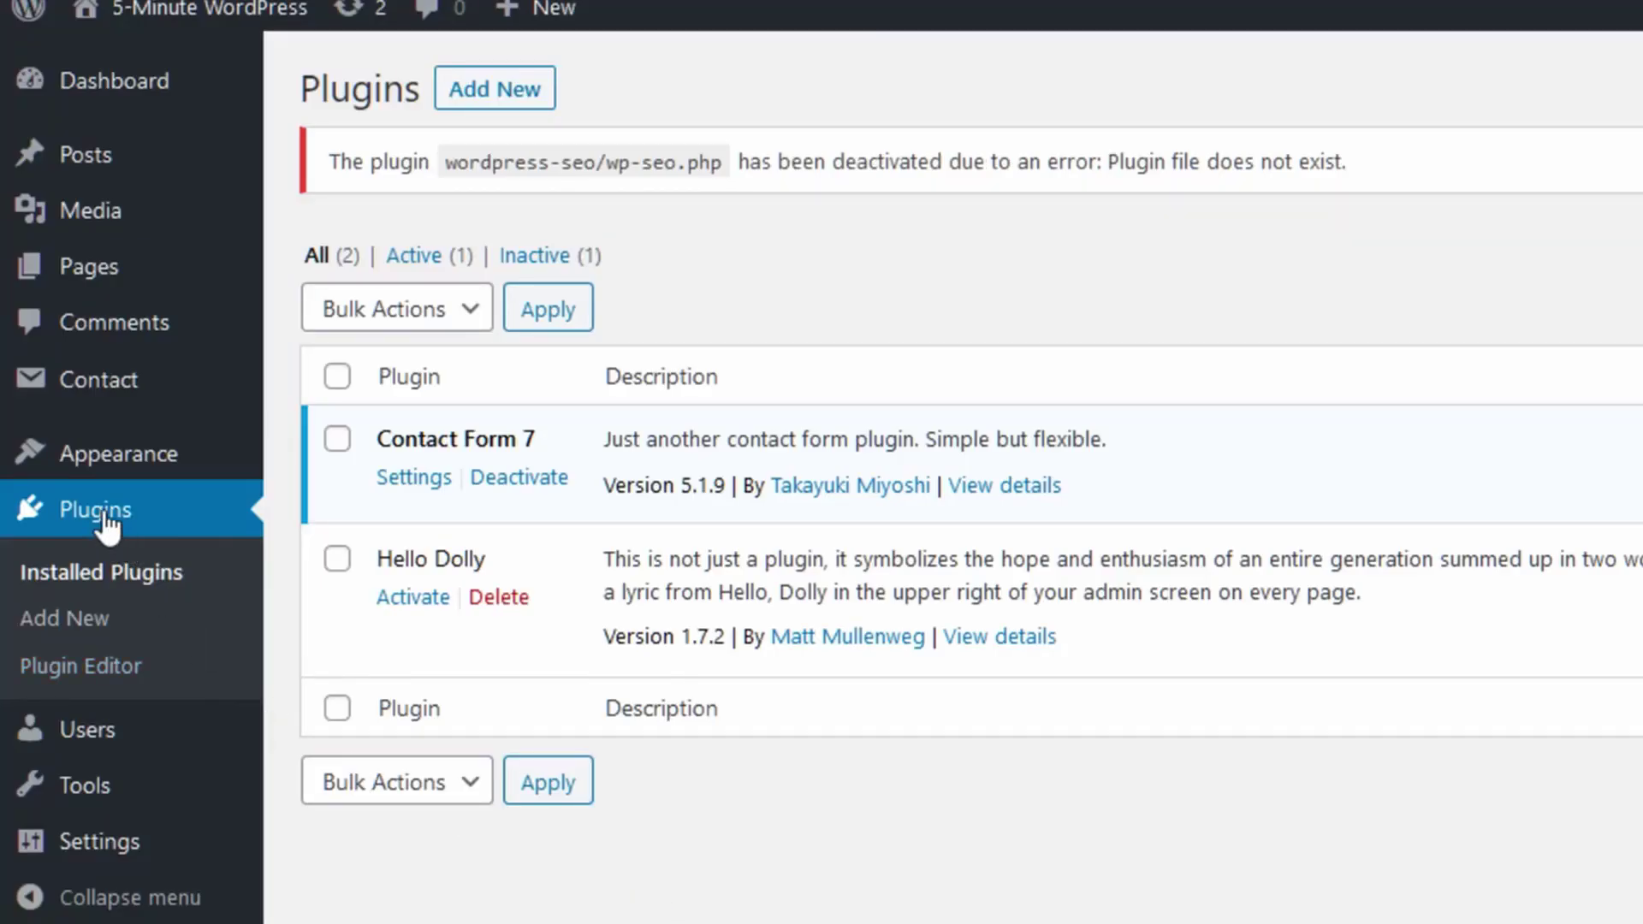
Back in the WordPress admin, reload the installed plugins list and activate Yoast SEO
{"action": "left_click", "coordinate": [103, 514]}
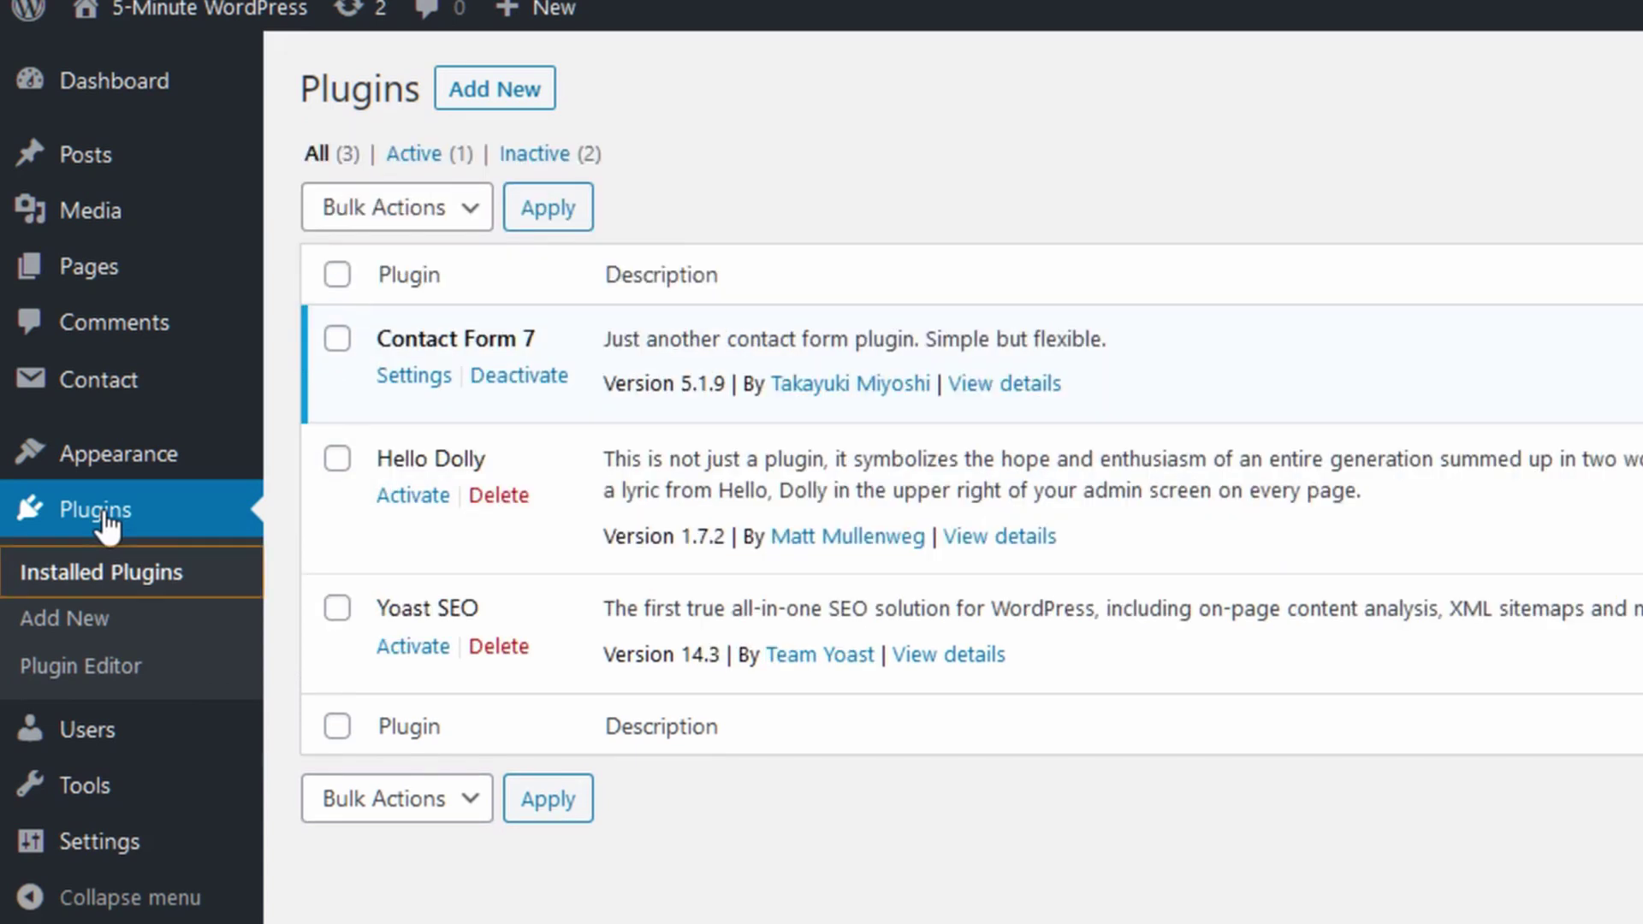
{"action": "left_click", "coordinate": [425, 649]}
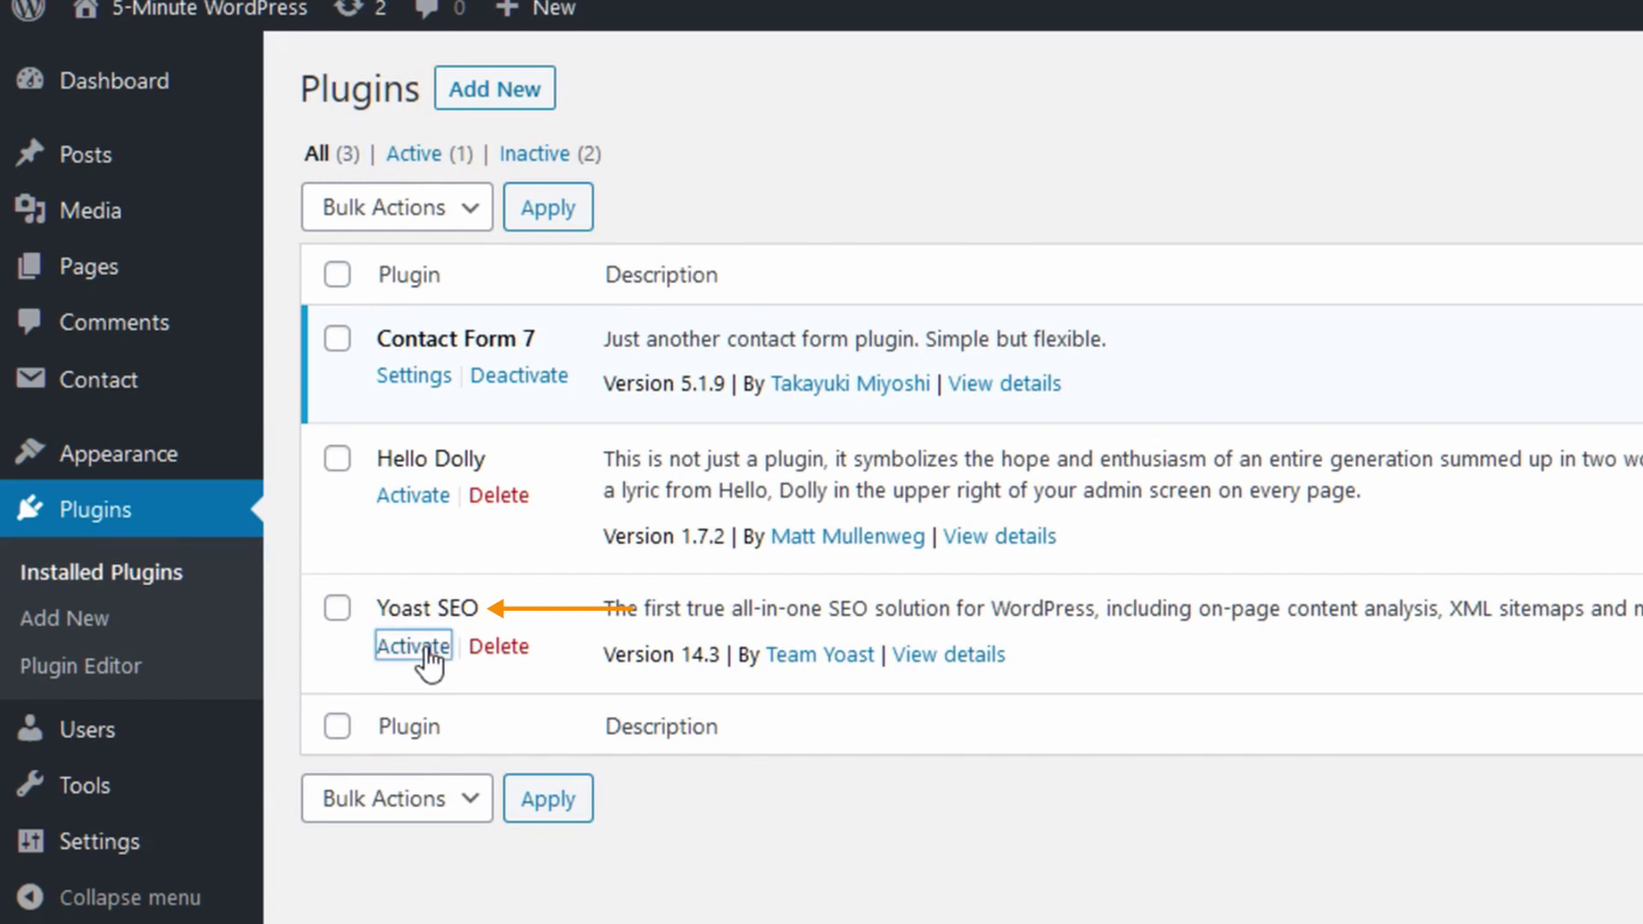